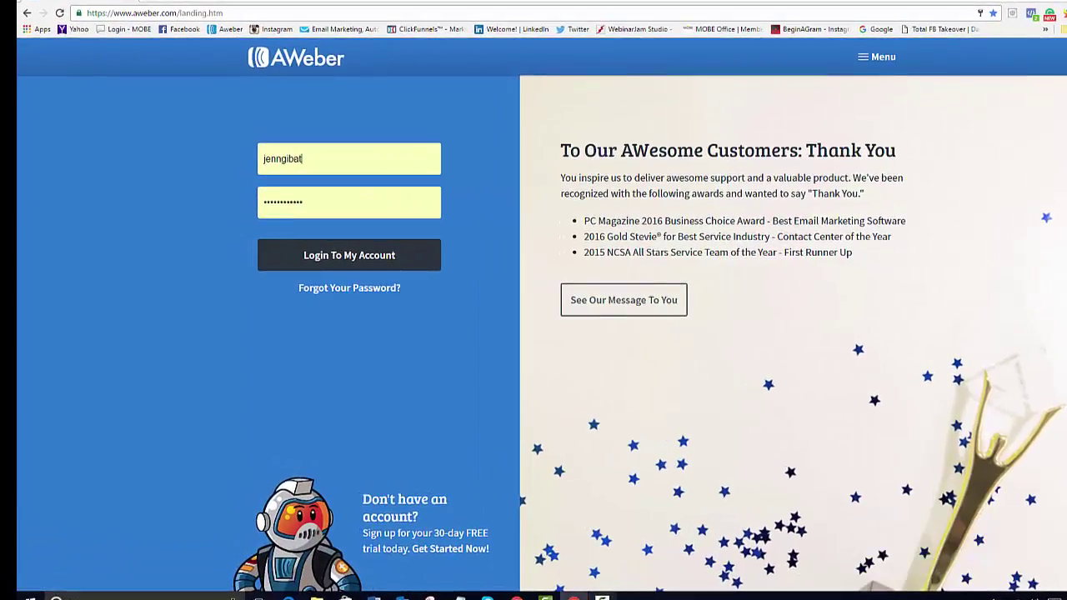
- Log in to AWeber to reach the Account Overview dashboard for the IMF Asia list
{"action": "left_click", "coordinate": [360, 265]}
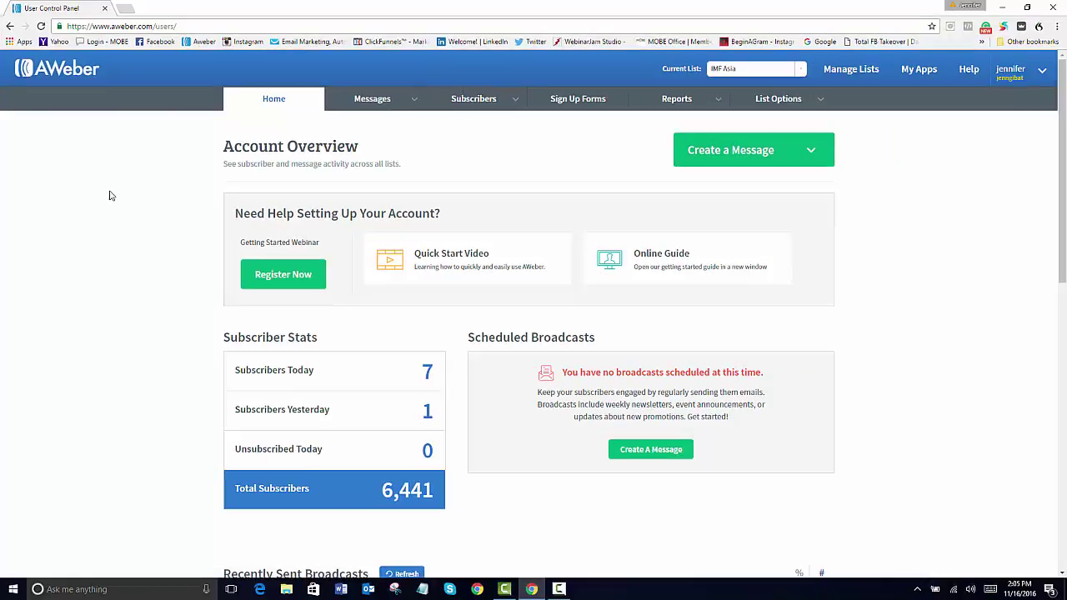
- Open My Account from the user menu and look through the Account Information form
{"action": "left_click", "coordinate": [1031, 74]}
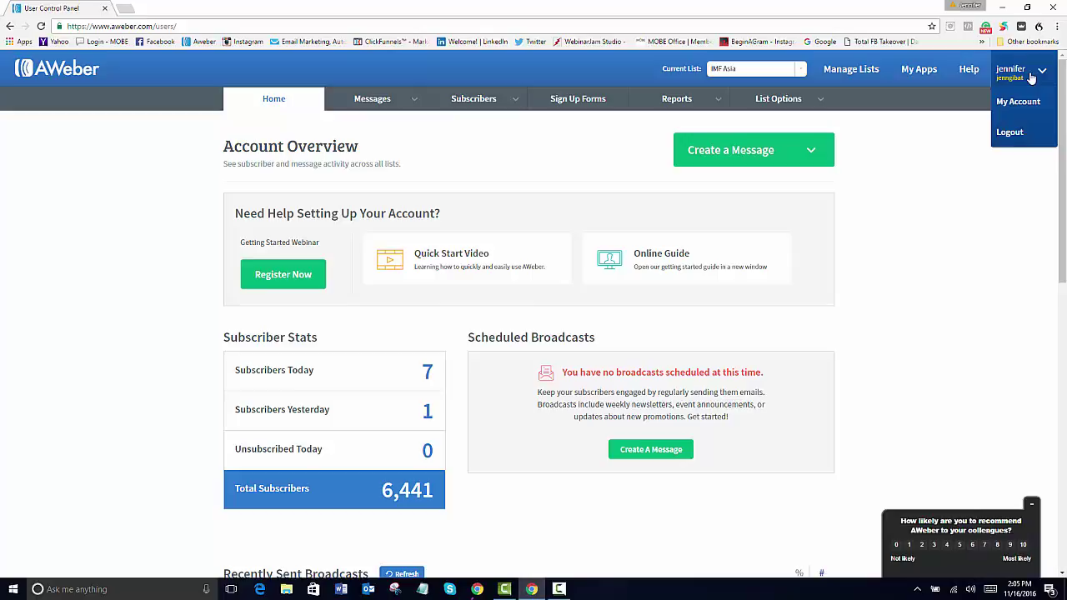
{"action": "left_click", "coordinate": [1019, 102]}
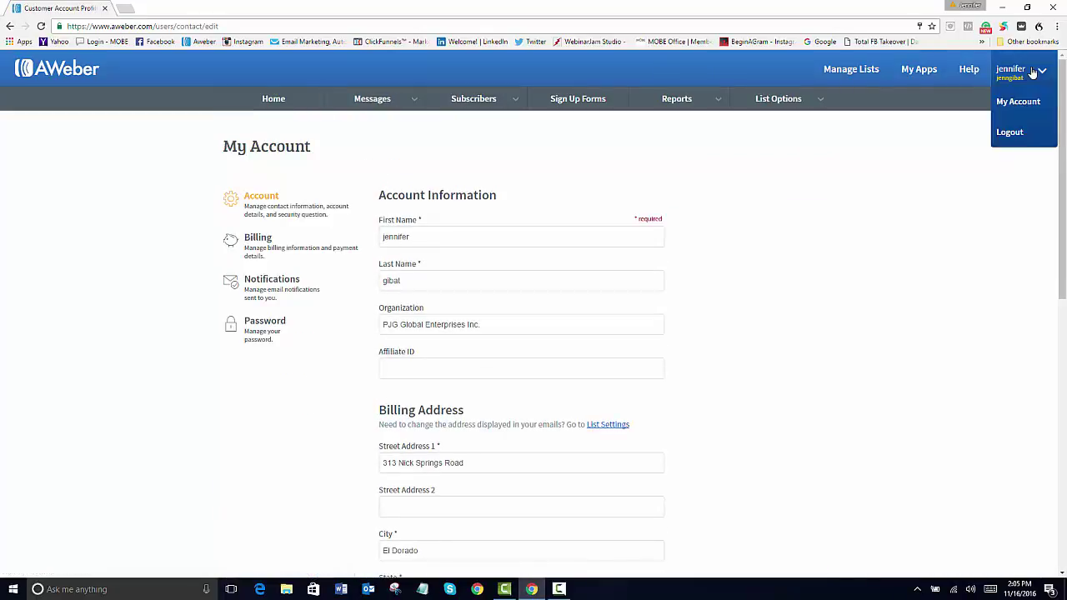
{"action": "mouse_move", "coordinate": [1026, 76]}
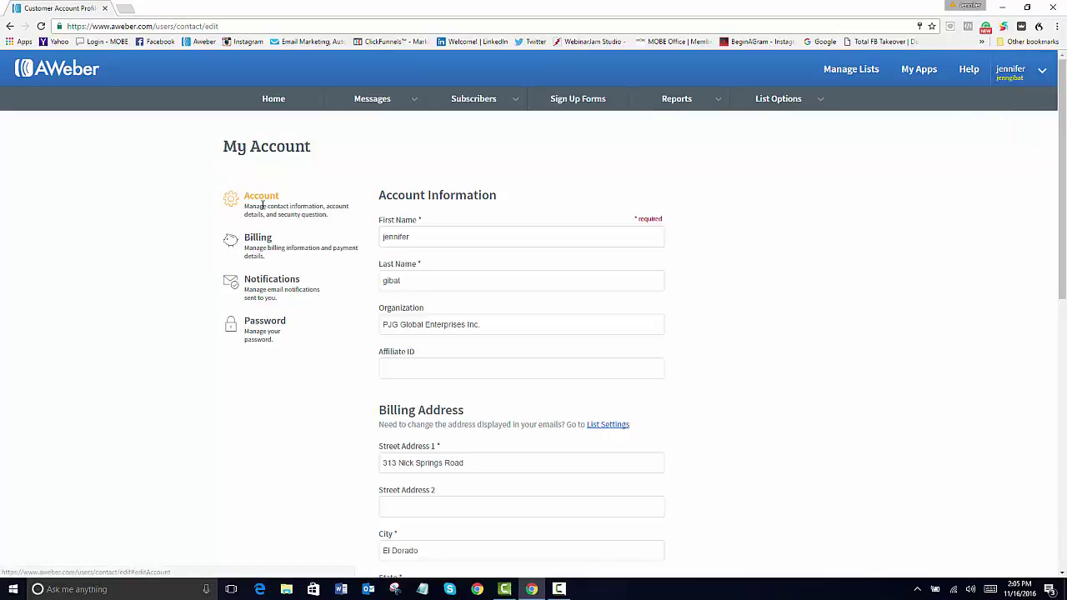
{"action": "left_click", "coordinate": [429, 327]}
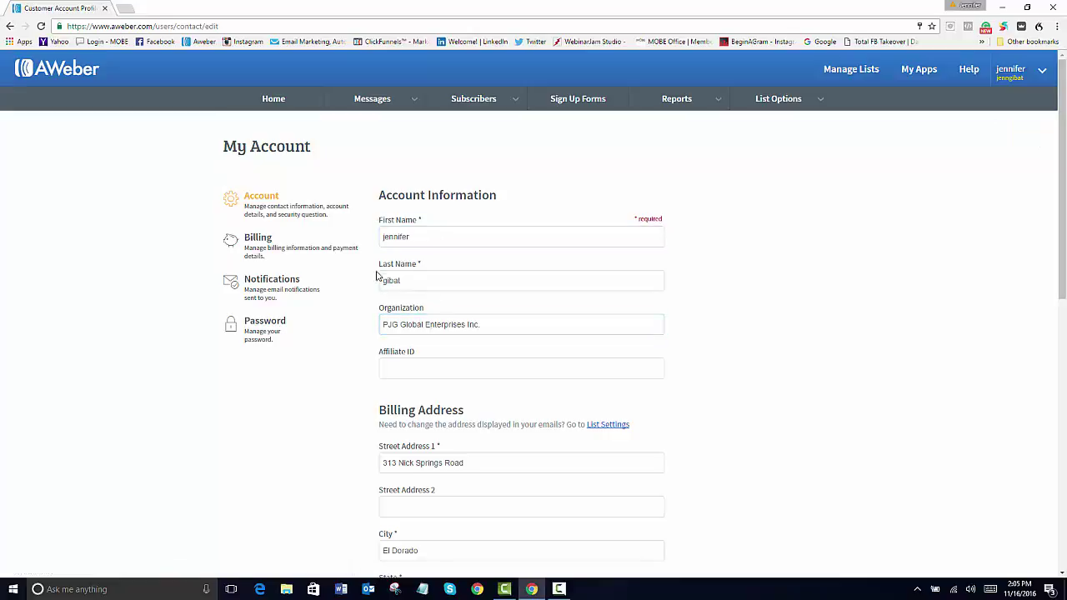
{"action": "scroll", "coordinate": [369, 387], "scroll_direction": "down", "scroll_amount": 3}
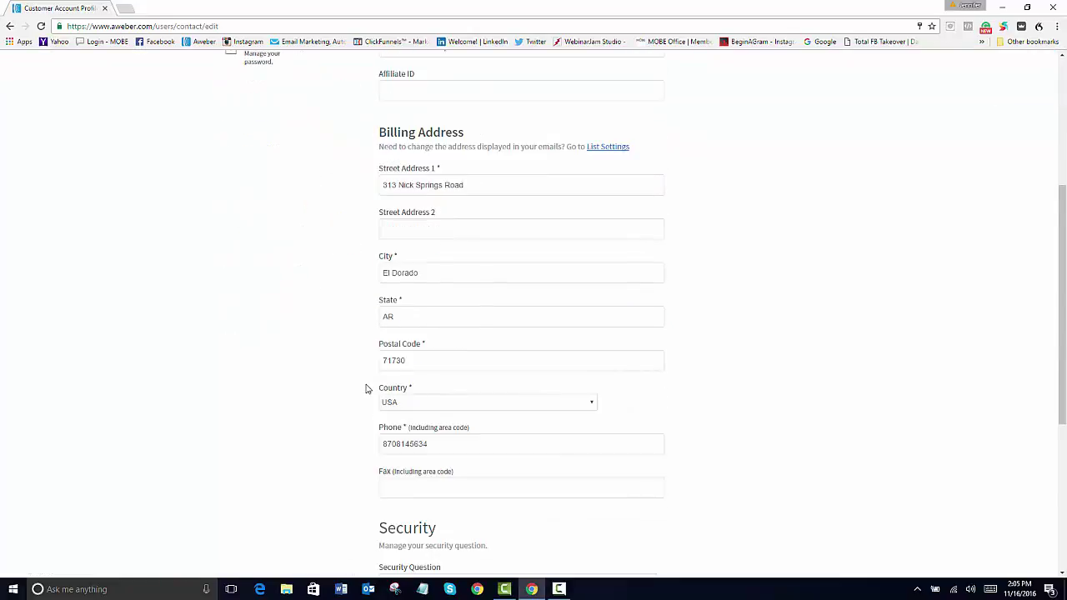
{"action": "scroll", "coordinate": [367, 388], "scroll_direction": "down", "scroll_amount": 1}
{"action": "scroll", "coordinate": [367, 391], "scroll_direction": "down", "scroll_amount": 2}
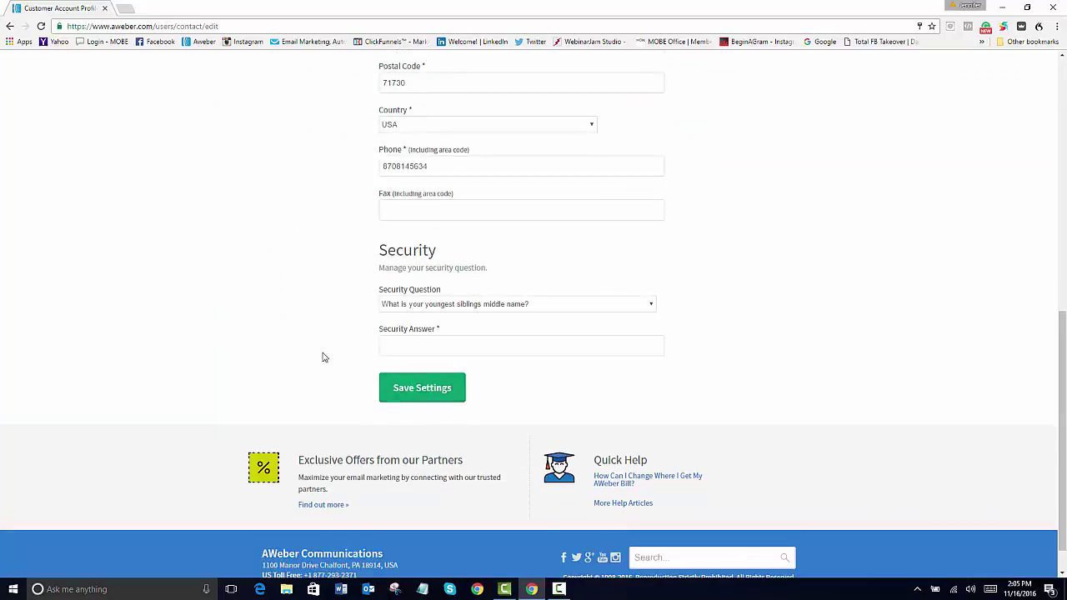
{"action": "scroll", "coordinate": [322, 358], "scroll_direction": "up", "scroll_amount": 5}
{"action": "scroll", "coordinate": [324, 360], "scroll_direction": "up", "scroll_amount": 1}
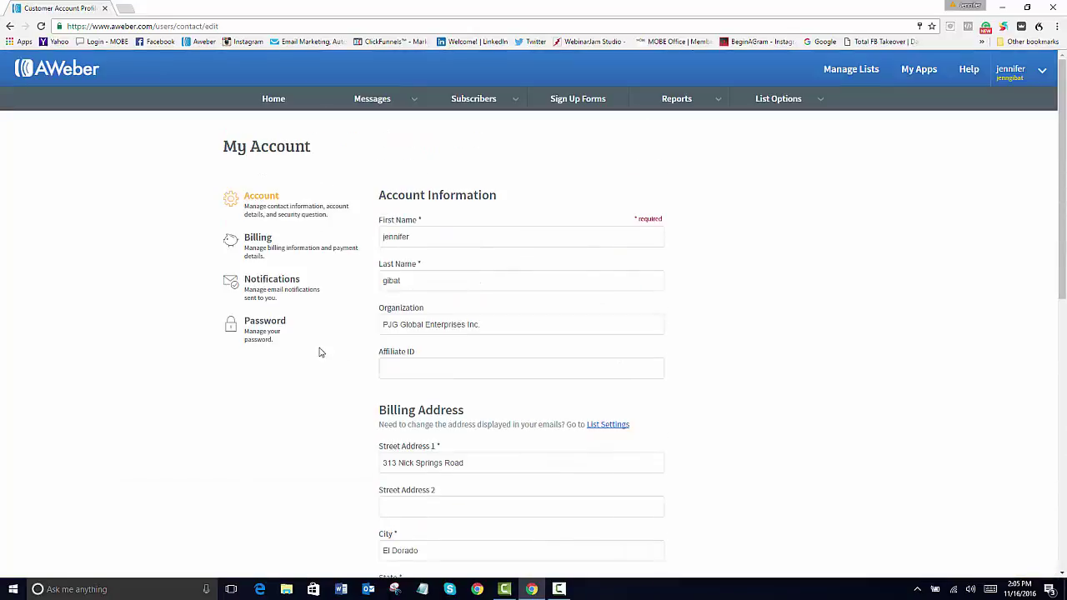
- Review the Billing and Notifications sections of My Account, ending on the Reset Your Password form
{"action": "left_click", "coordinate": [258, 238]}
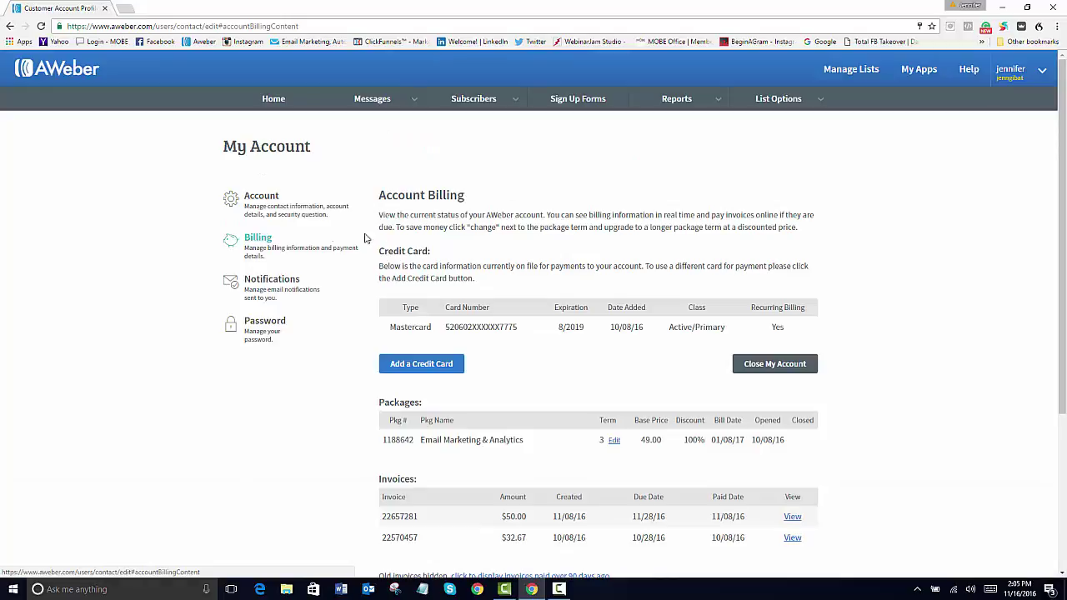
{"action": "scroll", "coordinate": [361, 263], "scroll_direction": "down", "scroll_amount": 3}
{"action": "scroll", "coordinate": [361, 263], "scroll_direction": "up", "scroll_amount": 3}
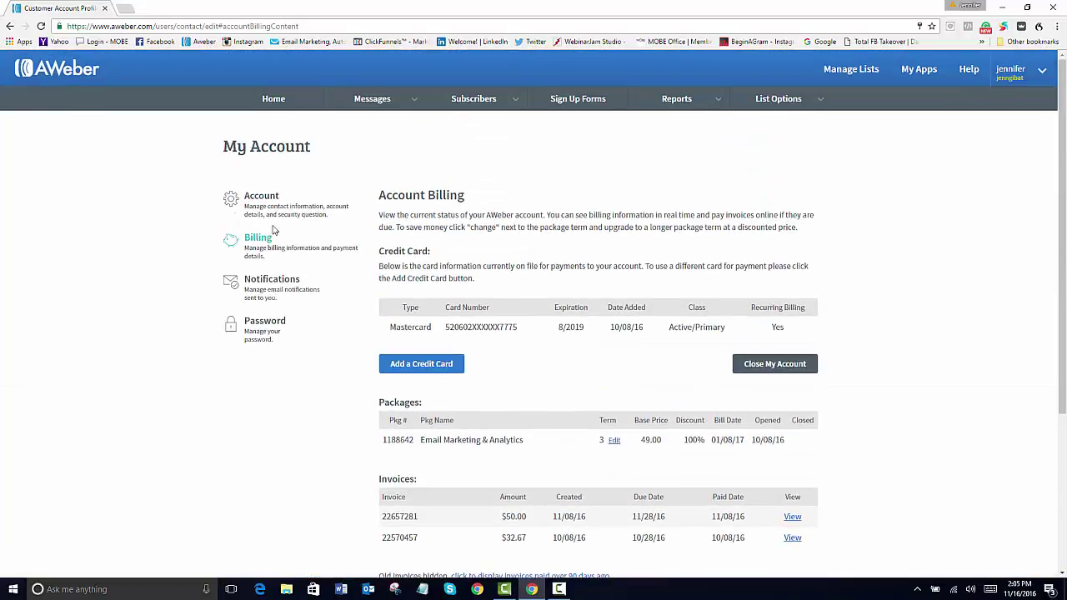
{"action": "left_click", "coordinate": [281, 280]}
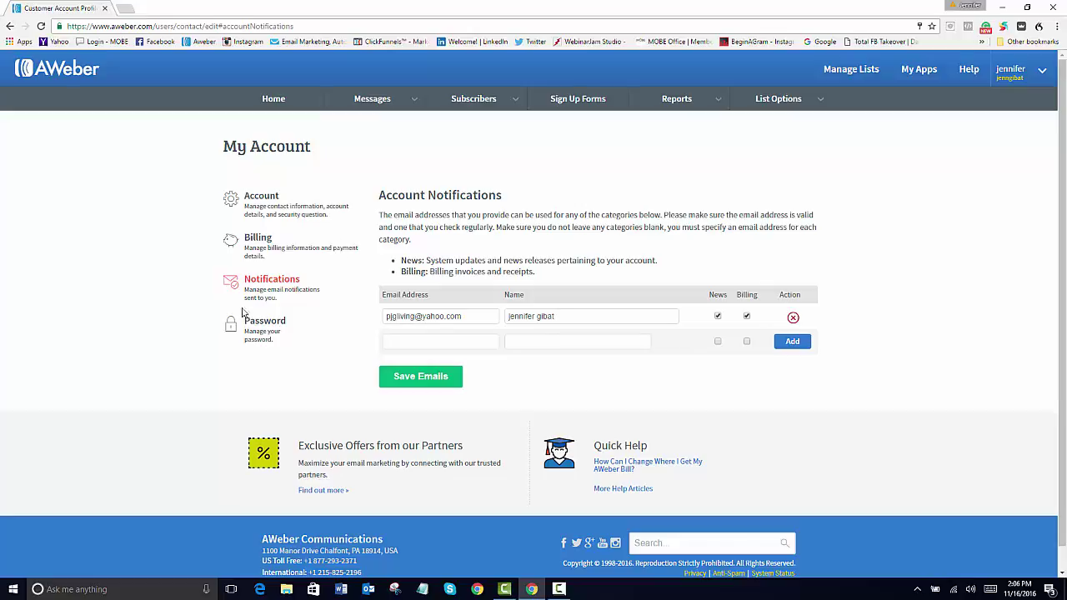
{"action": "left_click", "coordinate": [265, 325]}
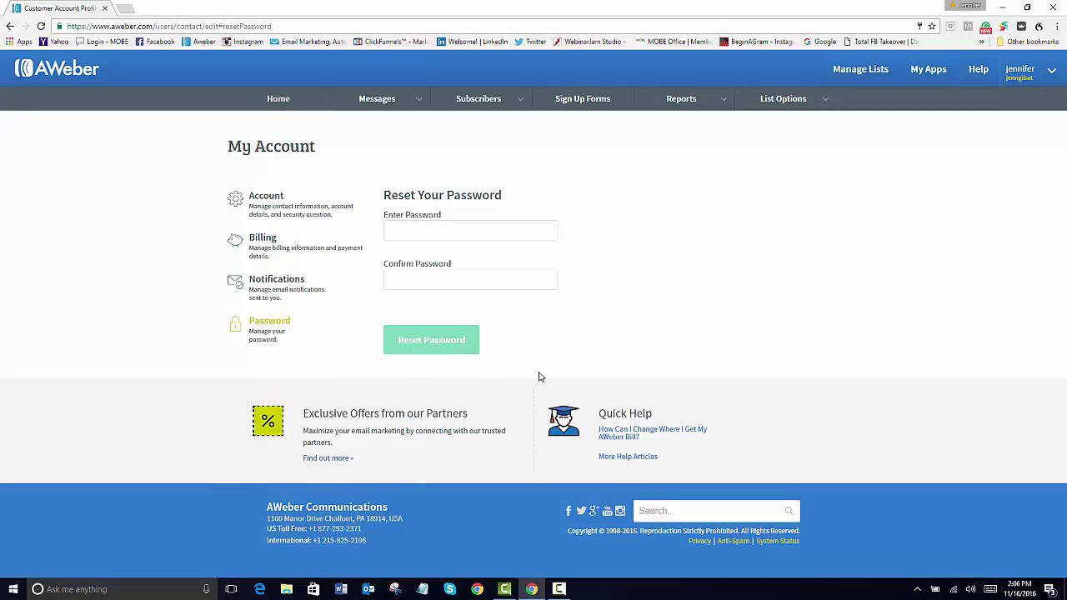
- Go Home and scroll through Recently Sent Broadcasts and the List Stats table of eight lists
{"action": "left_click", "coordinate": [278, 102]}
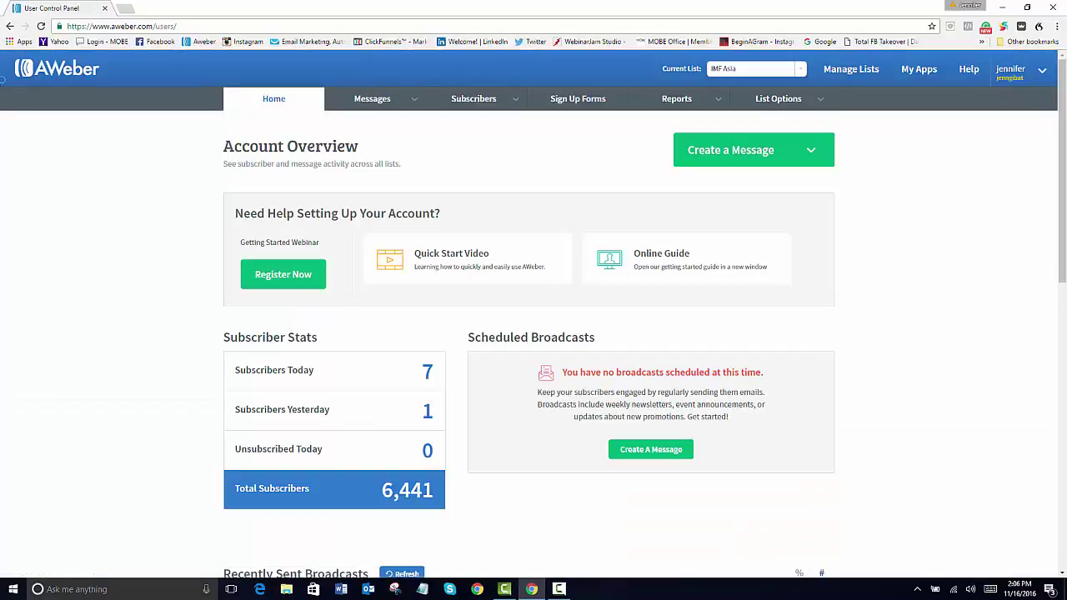
{"action": "scroll", "coordinate": [864, 502], "scroll_direction": "down", "scroll_amount": 5}
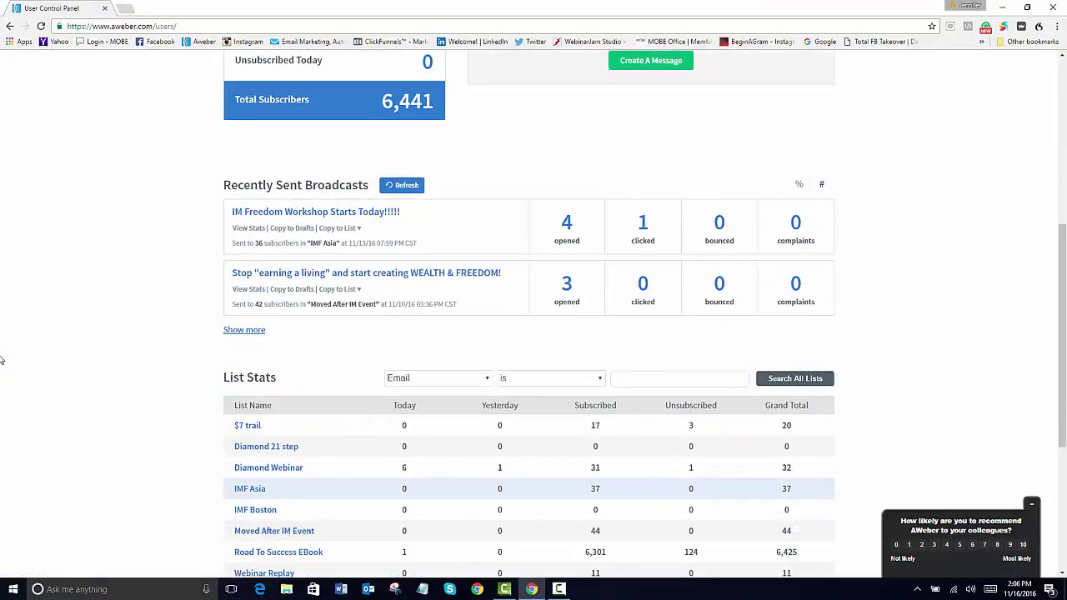
{"action": "scroll", "coordinate": [2, 379], "scroll_direction": "up", "scroll_amount": 4}
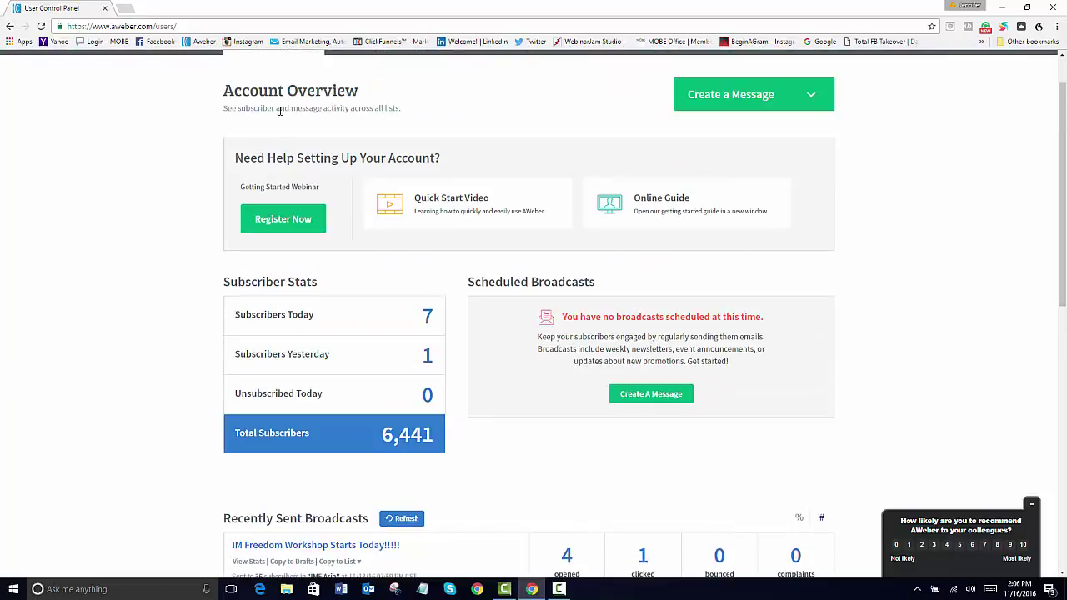
{"action": "scroll", "coordinate": [174, 369], "scroll_direction": "down", "scroll_amount": 1}
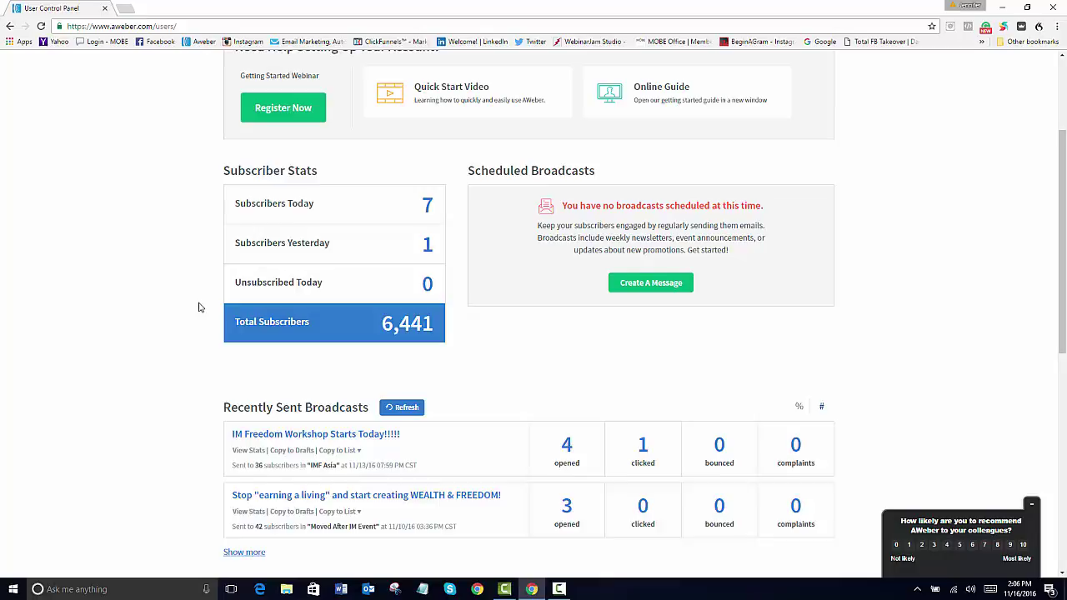
{"action": "scroll", "coordinate": [198, 309], "scroll_direction": "down", "scroll_amount": 2}
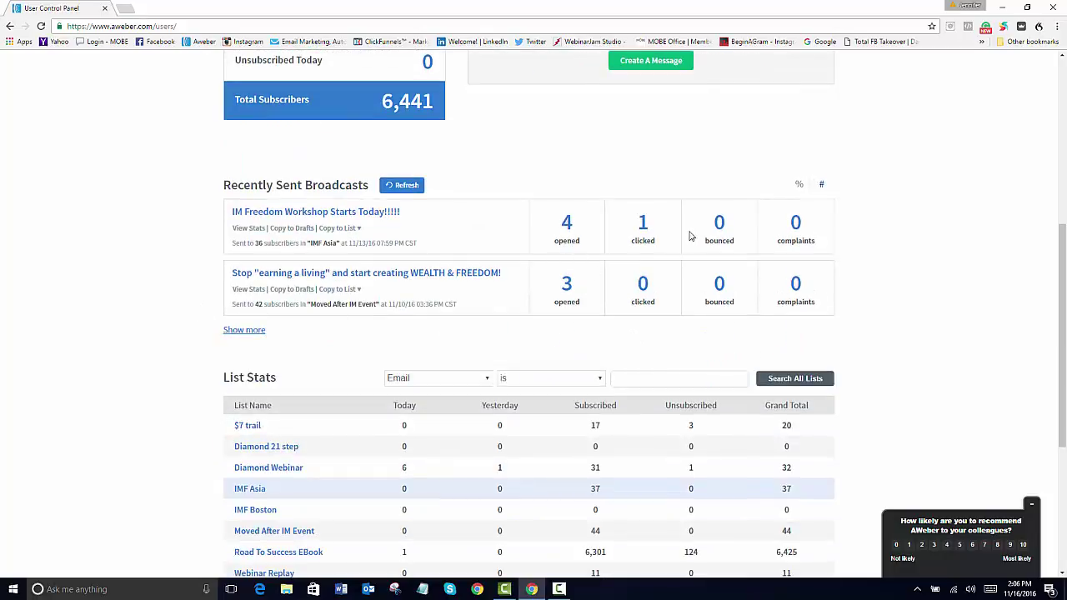
{"action": "scroll", "coordinate": [167, 231], "scroll_direction": "down", "scroll_amount": 2}
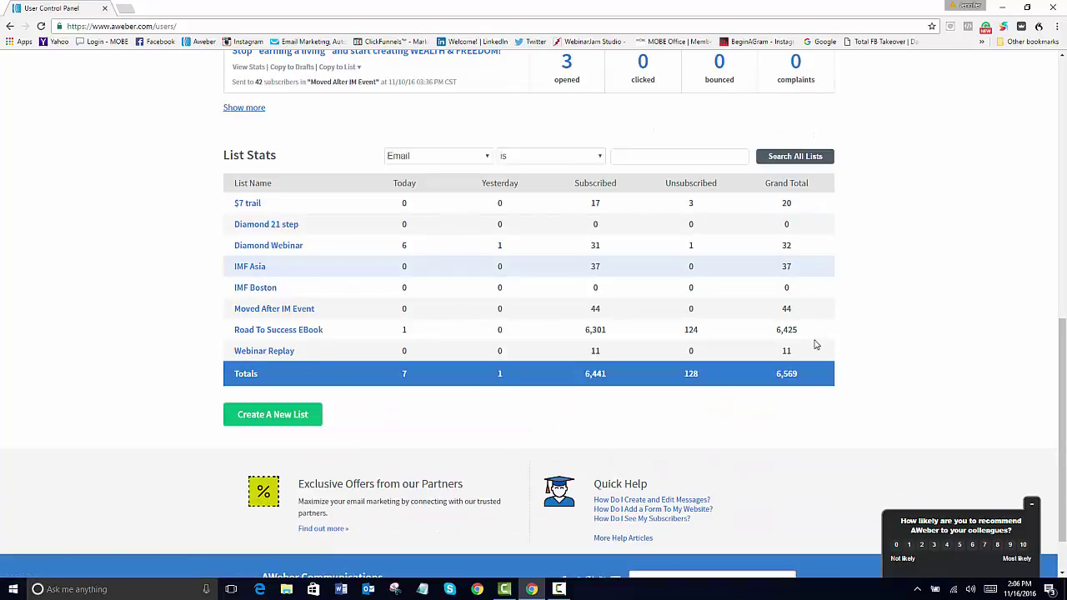
{"action": "scroll", "coordinate": [160, 411], "scroll_direction": "down", "scroll_amount": 1}
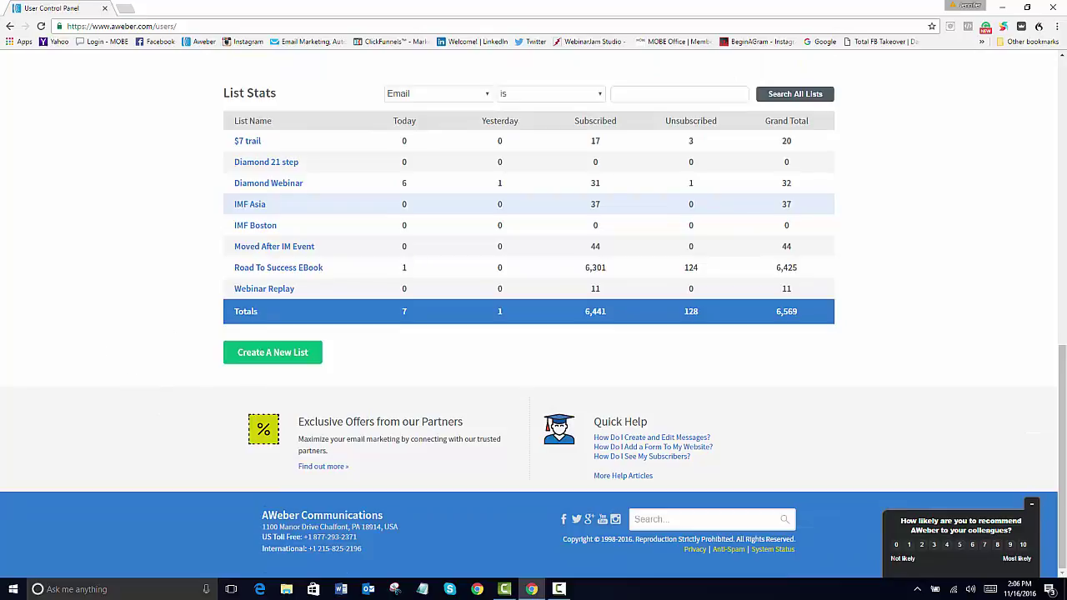
{"action": "scroll", "coordinate": [852, 125], "scroll_direction": "up", "scroll_amount": 8}
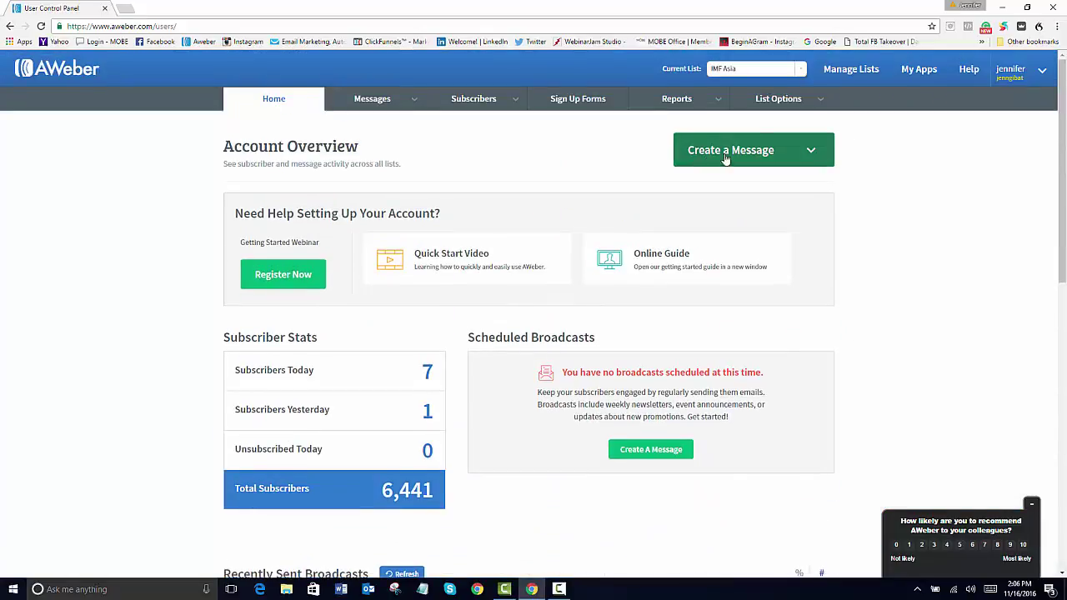
{"action": "scroll", "coordinate": [367, 232], "scroll_direction": "down", "scroll_amount": 7}
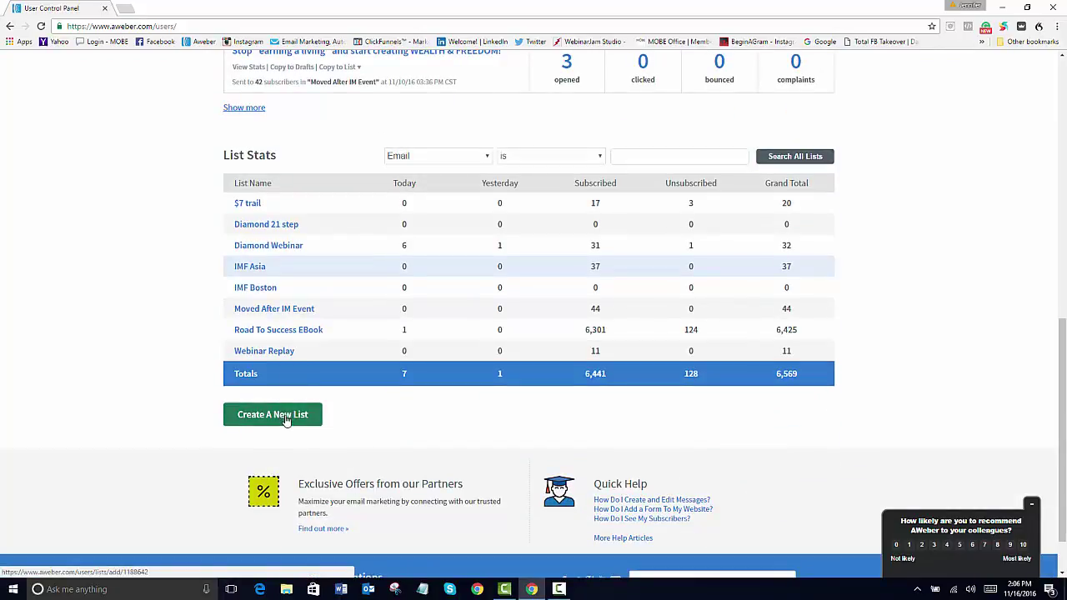
- Start a new list named HBS with the description 'Home Business'
{"action": "left_click", "coordinate": [286, 420]}
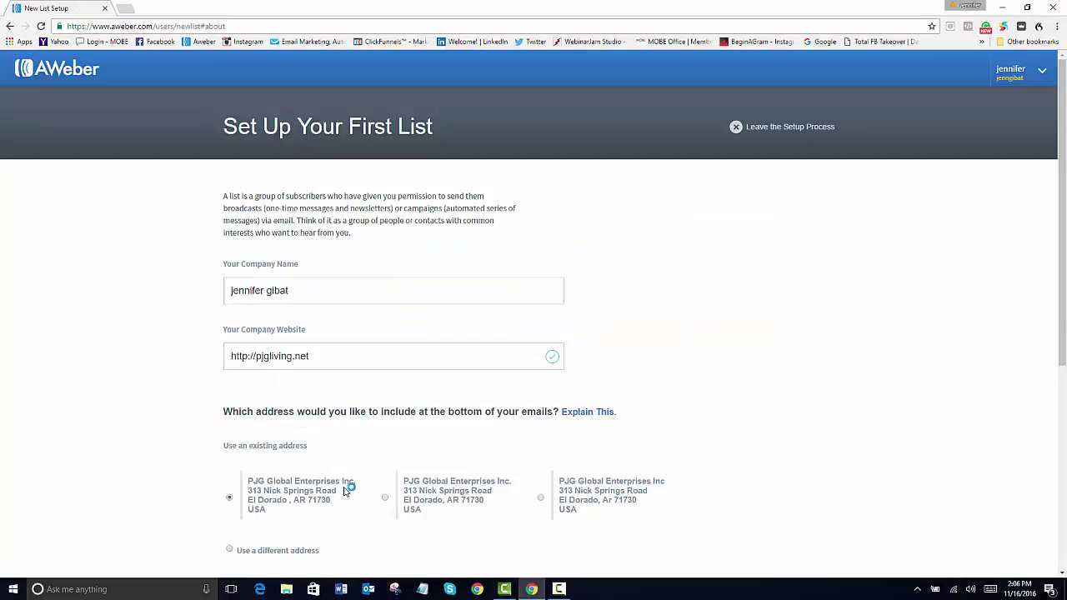
{"action": "scroll", "coordinate": [354, 475], "scroll_direction": "down", "scroll_amount": 3}
{"action": "scroll", "coordinate": [217, 467], "scroll_direction": "down", "scroll_amount": 2}
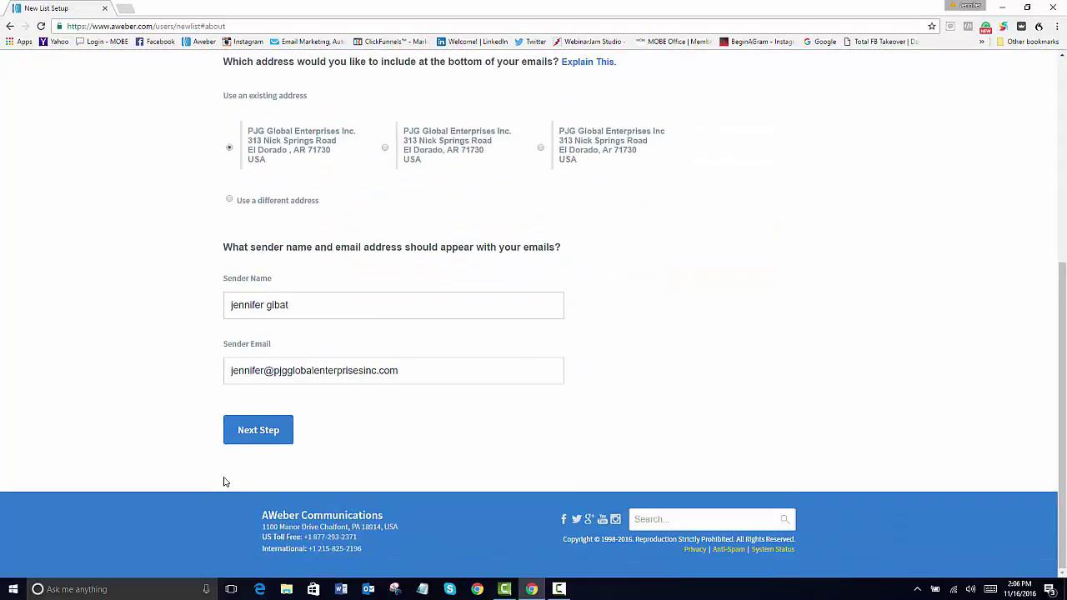
{"action": "left_click", "coordinate": [263, 435]}
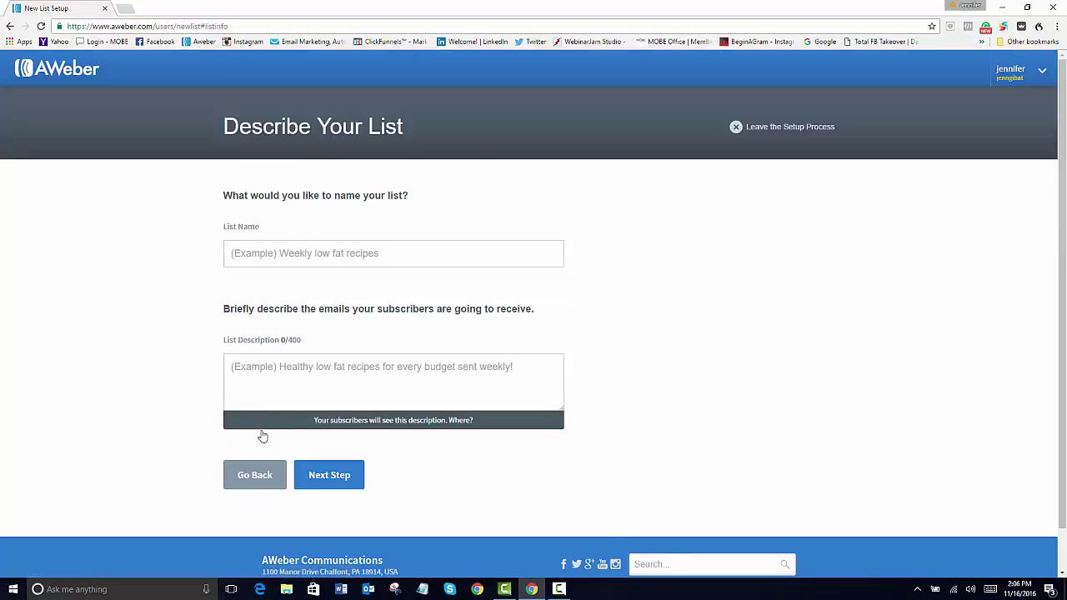
{"action": "left_click", "coordinate": [395, 255]}
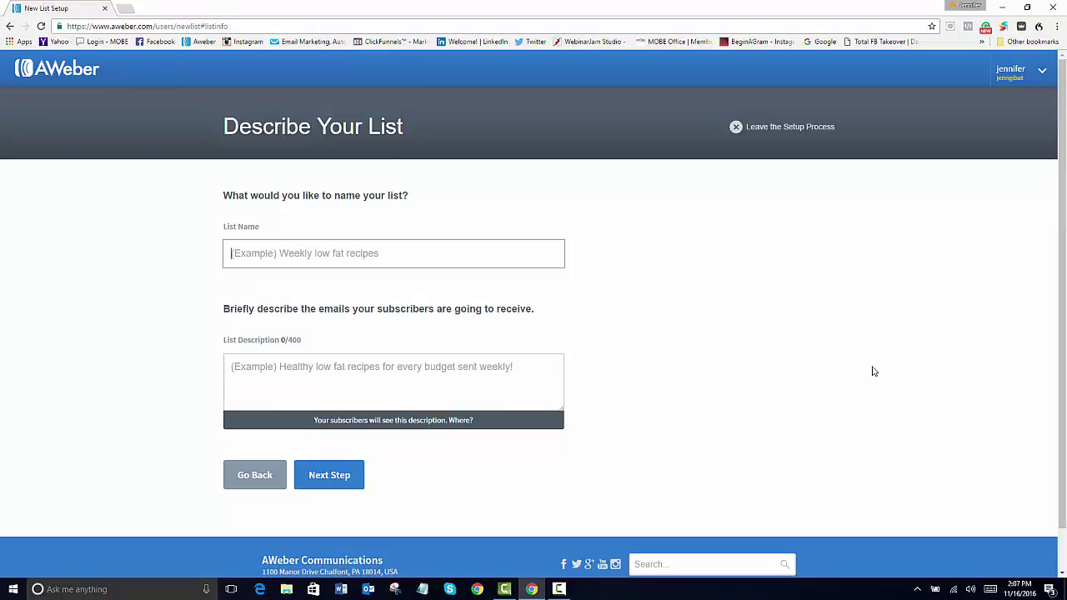
{"action": "type", "text": "HBS"}
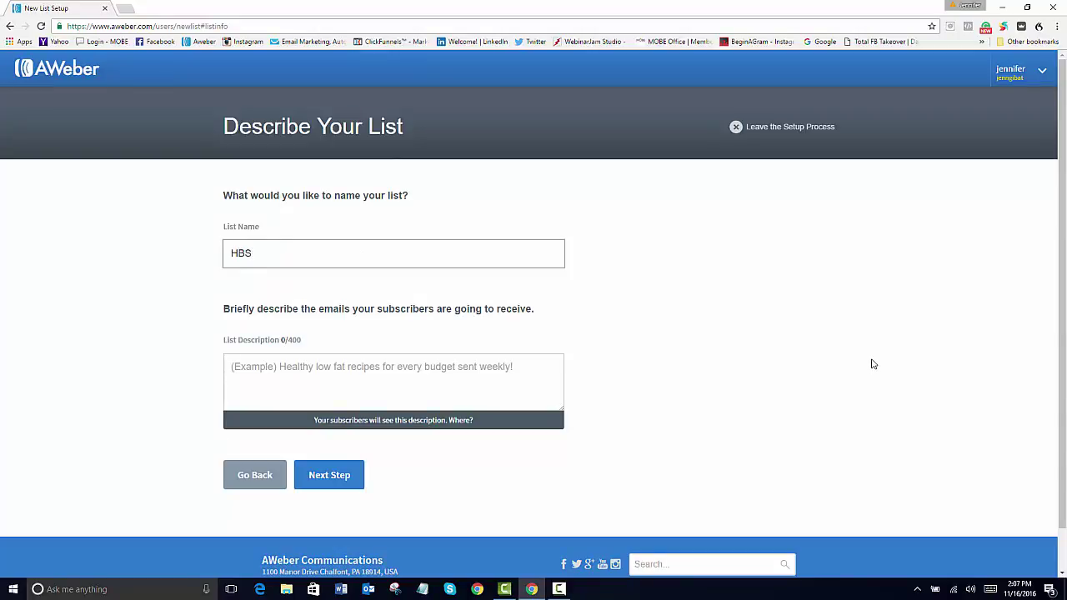
{"action": "key", "text": "Tab"}
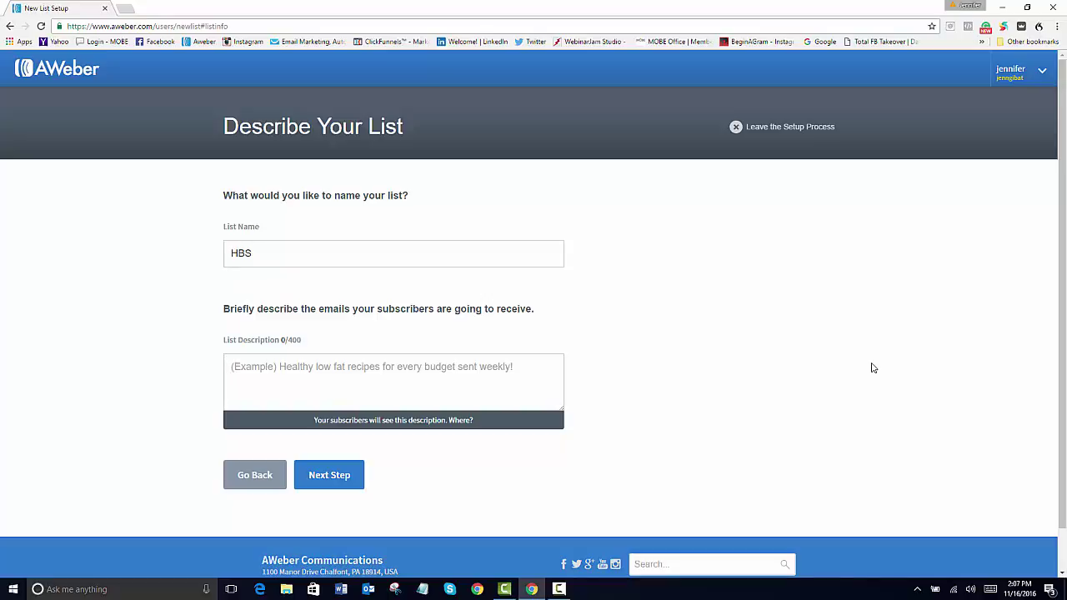
{"action": "type", "text": "Home B"}
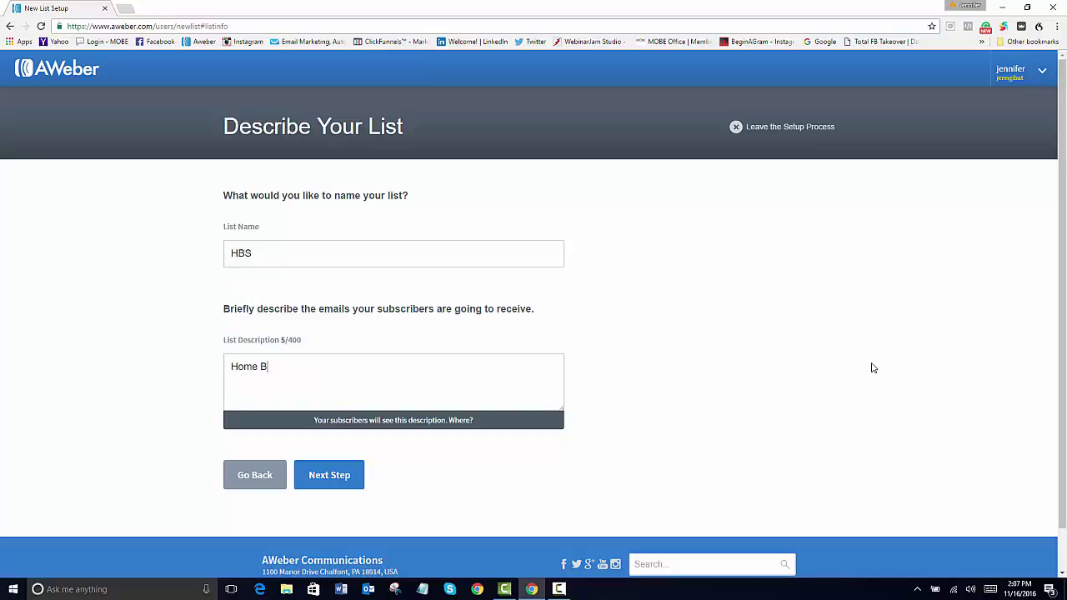
{"action": "type", "text": "usiness"}
- Approve the default confirmation message to finish creating the HBS list
{"action": "left_click", "coordinate": [331, 485]}
{"action": "scroll", "coordinate": [200, 363], "scroll_direction": "down", "scroll_amount": 3}
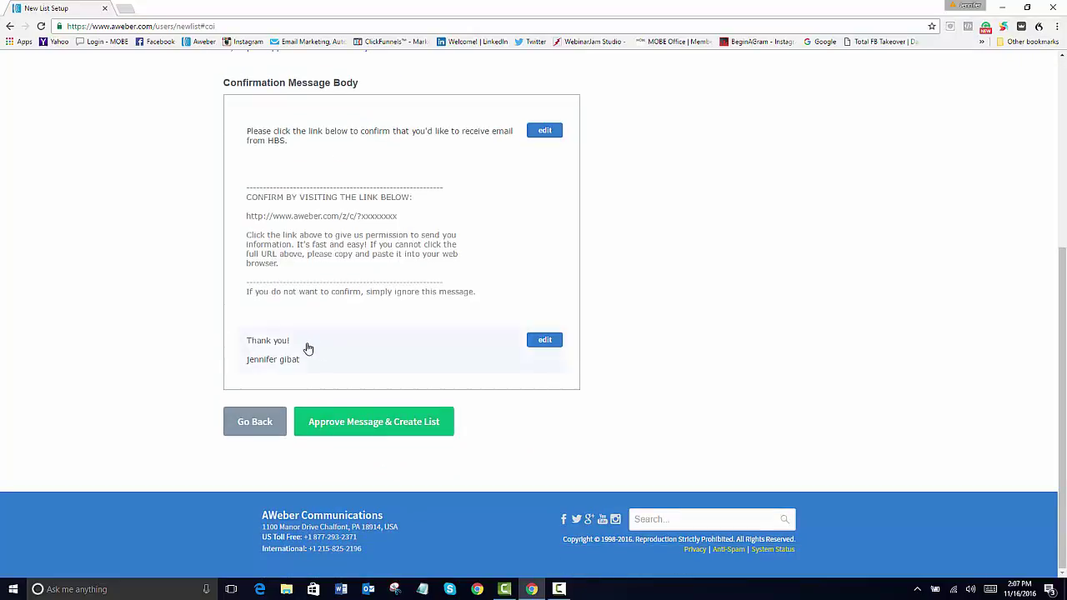
{"action": "scroll", "coordinate": [371, 333], "scroll_direction": "up", "scroll_amount": 2}
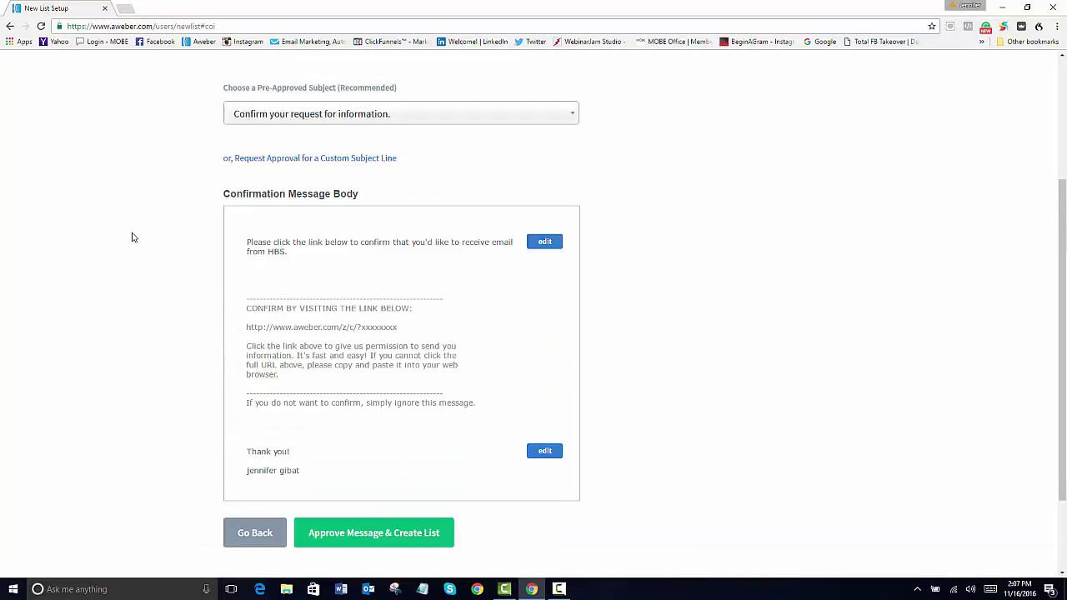
{"action": "scroll", "coordinate": [131, 238], "scroll_direction": "down", "scroll_amount": 2}
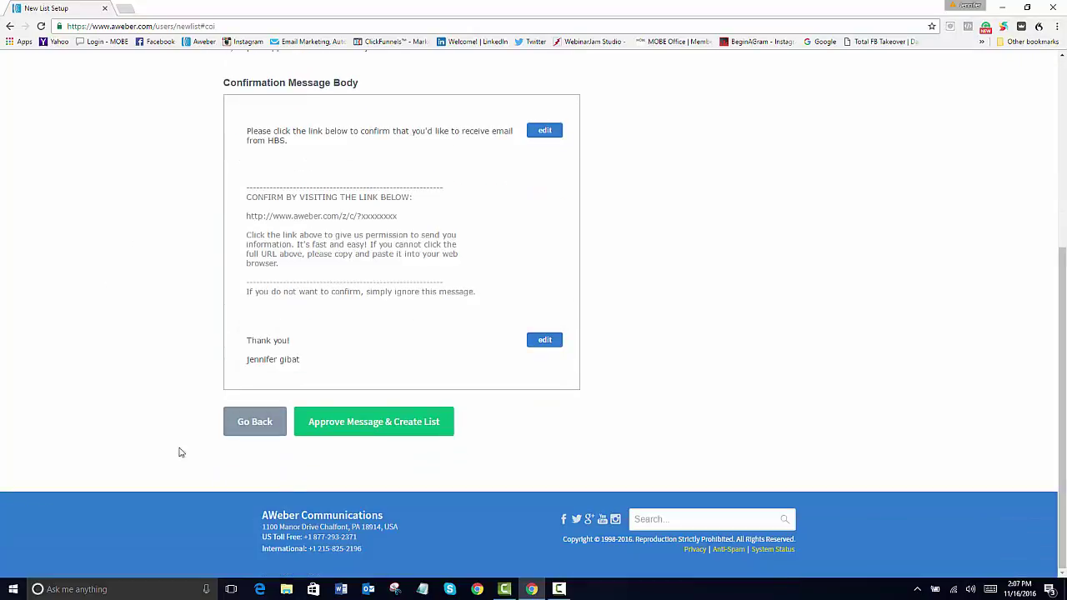
{"action": "left_click", "coordinate": [386, 431]}
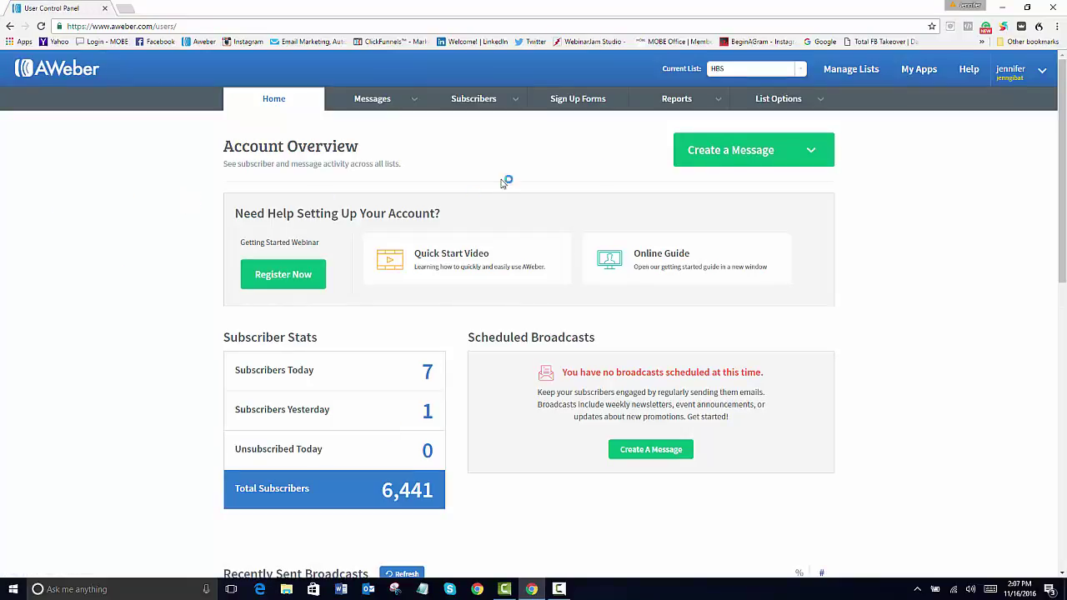
- Open List Settings for the HBS list from the List Options menu
{"action": "mouse_move", "coordinate": [786, 110]}
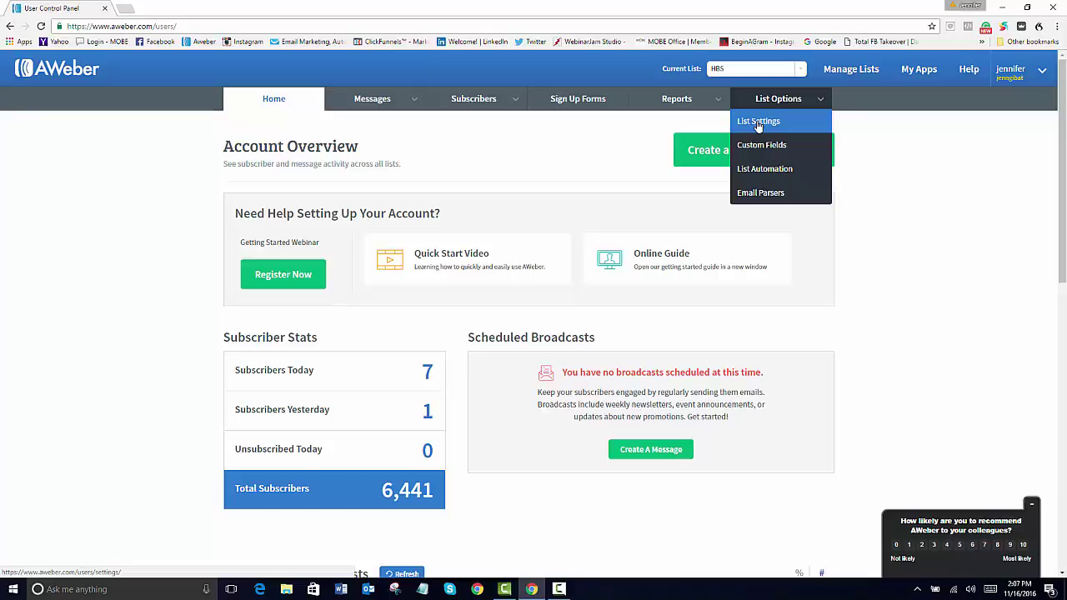
{"action": "left_click", "coordinate": [758, 122]}
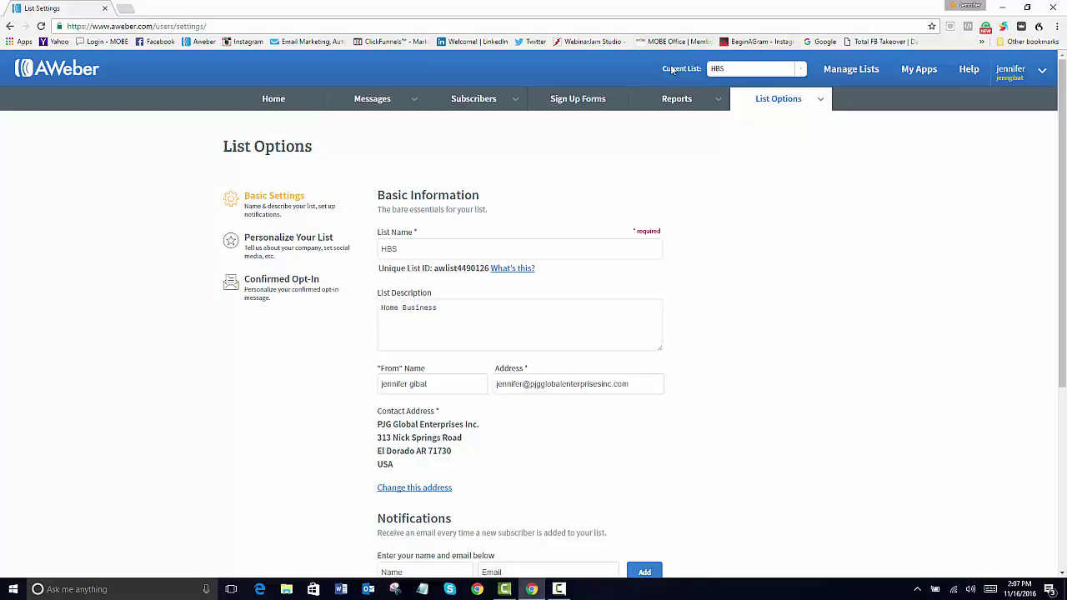
- Check the Current List dropdown for the other available mailing lists
{"action": "left_click", "coordinate": [800, 70]}
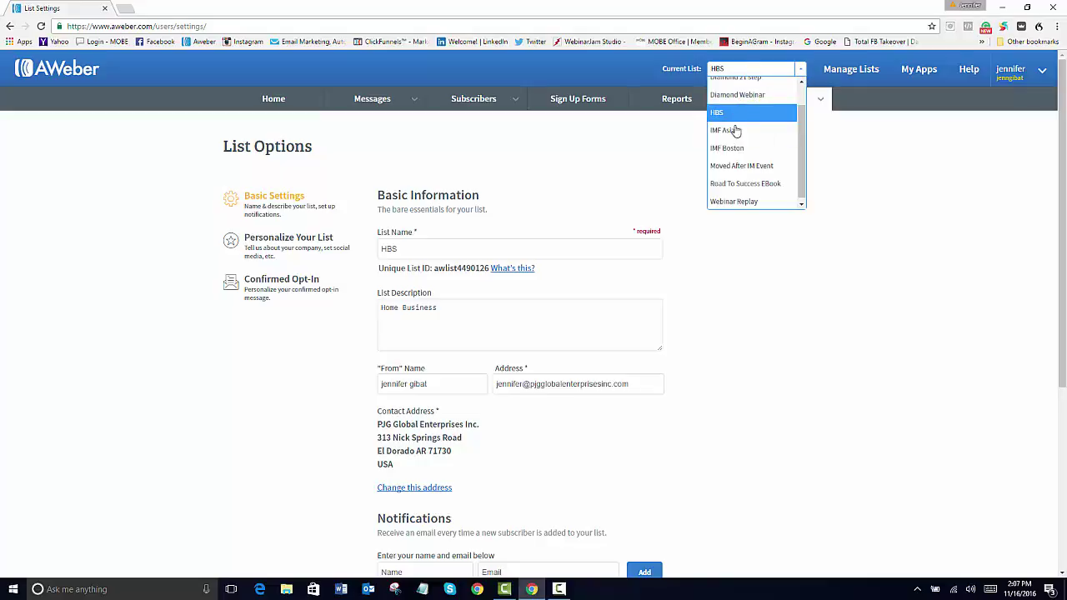
{"action": "scroll", "coordinate": [753, 192], "scroll_direction": "up", "scroll_amount": 1}
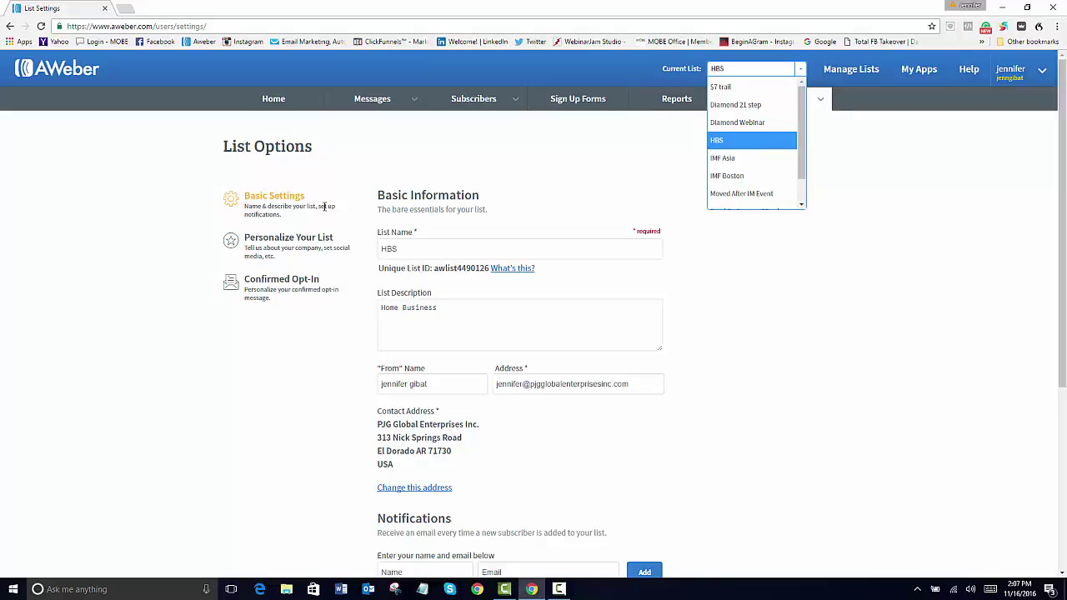
{"action": "scroll", "coordinate": [333, 402], "scroll_direction": "down", "scroll_amount": 3}
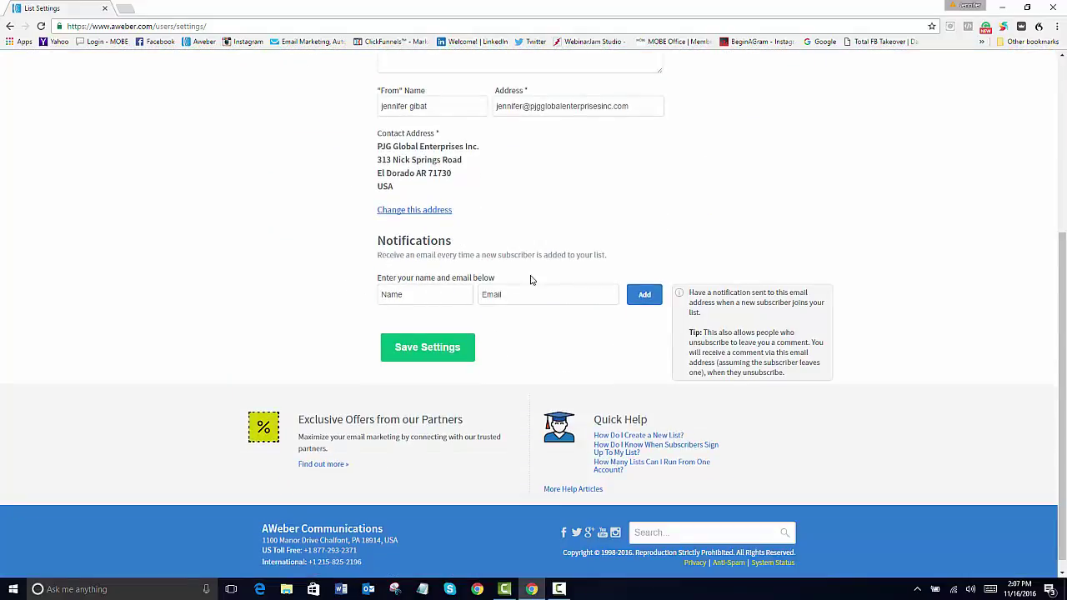
- Look over the empty new-subscriber Notifications name and email fields in Basic Settings
{"action": "left_click", "coordinate": [428, 291]}
{"action": "key", "text": "Tab"}
{"action": "left_click", "coordinate": [629, 333]}
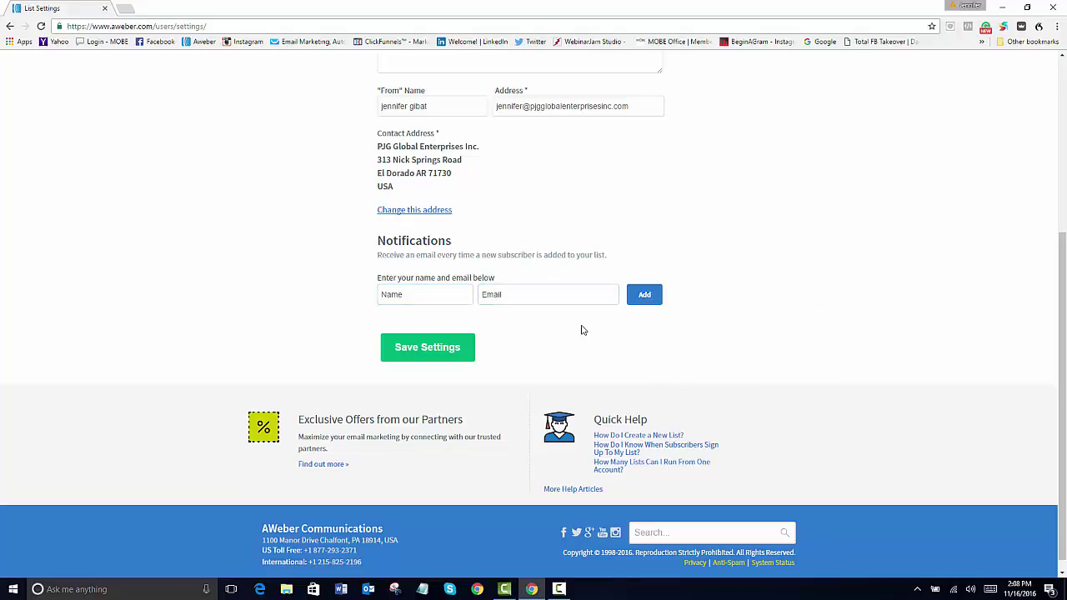
{"action": "left_click", "coordinate": [438, 296]}
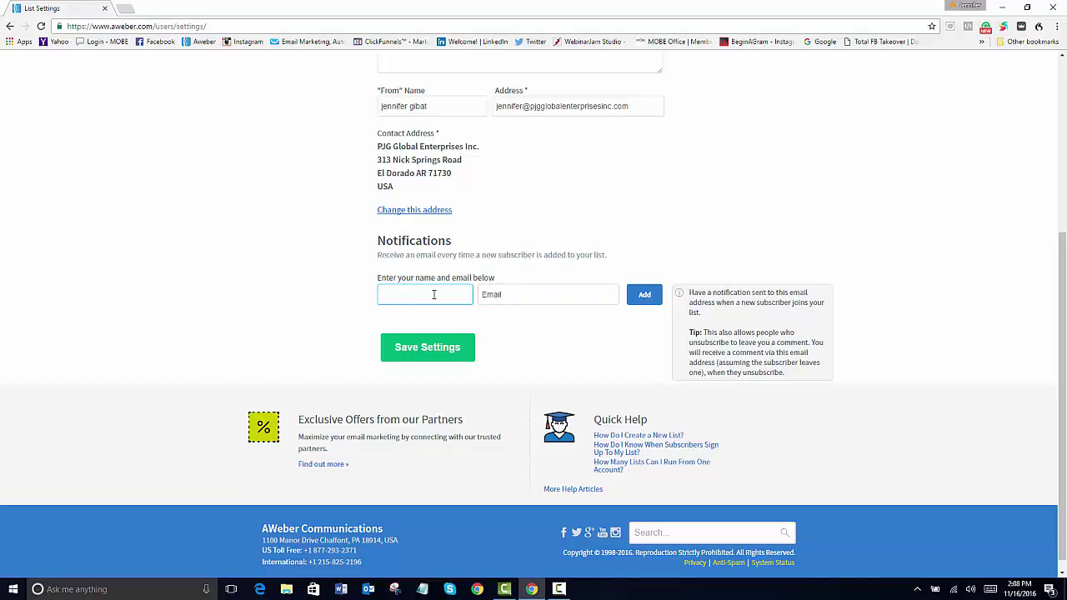
{"action": "scroll", "coordinate": [293, 270], "scroll_direction": "up", "scroll_amount": 2}
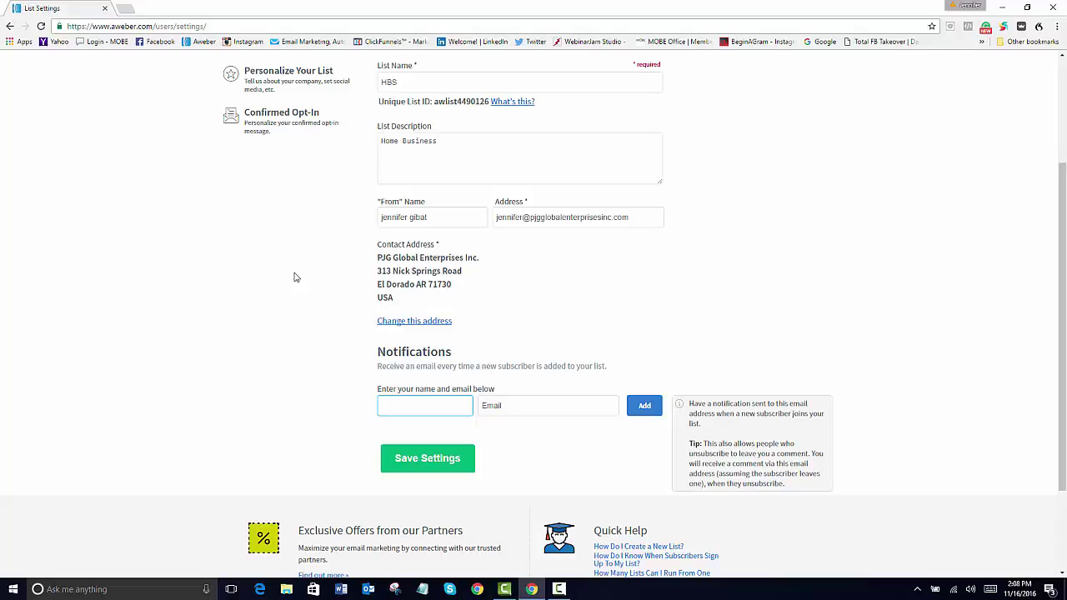
{"action": "scroll", "coordinate": [293, 280], "scroll_direction": "down", "scroll_amount": 2}
{"action": "scroll", "coordinate": [292, 281], "scroll_direction": "up", "scroll_amount": 5}
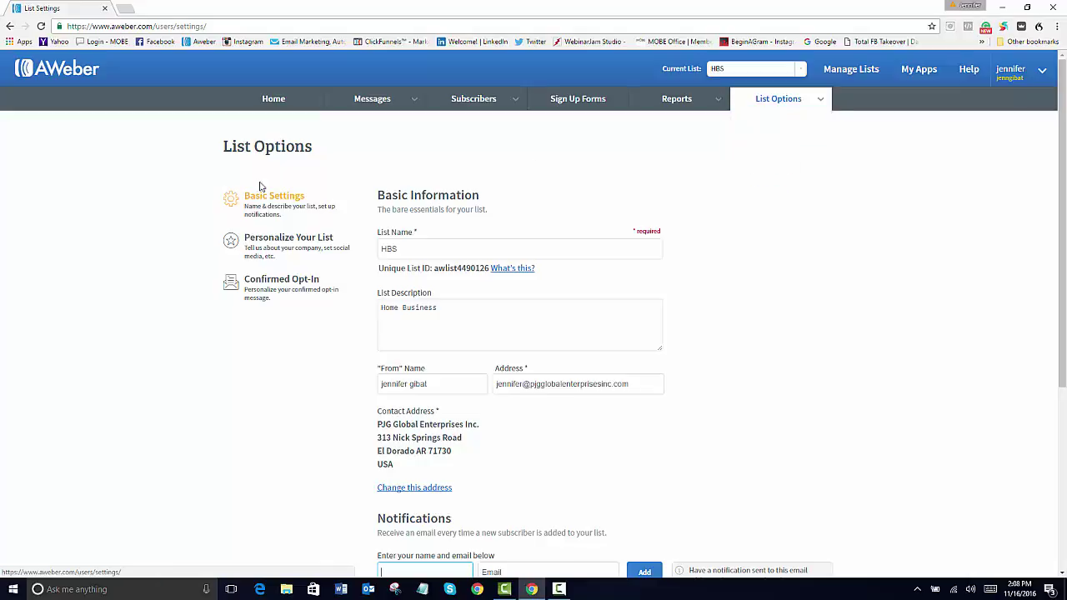
{"action": "scroll", "coordinate": [326, 250], "scroll_direction": "down", "scroll_amount": 2}
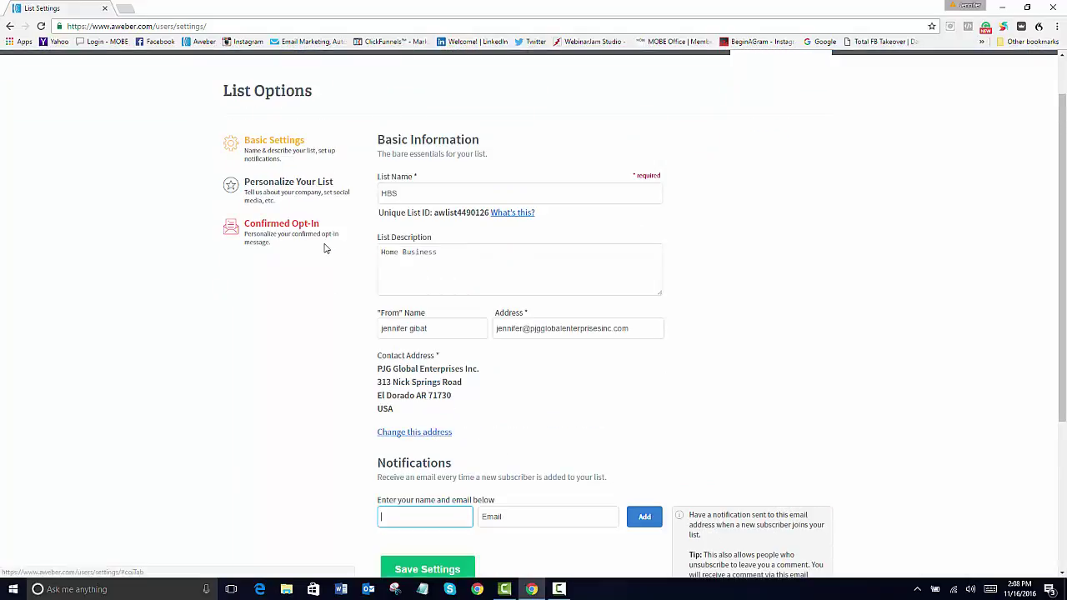
{"action": "scroll", "coordinate": [297, 489], "scroll_direction": "down", "scroll_amount": 2}
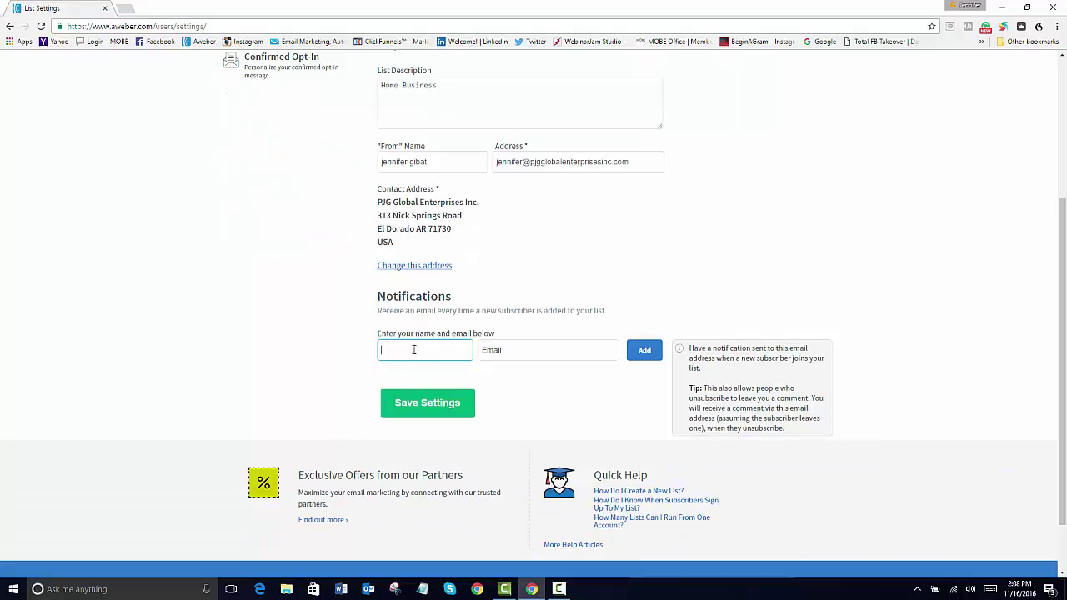
{"action": "scroll", "coordinate": [350, 317], "scroll_direction": "up", "scroll_amount": 3}
{"action": "left_click", "coordinate": [289, 239]}
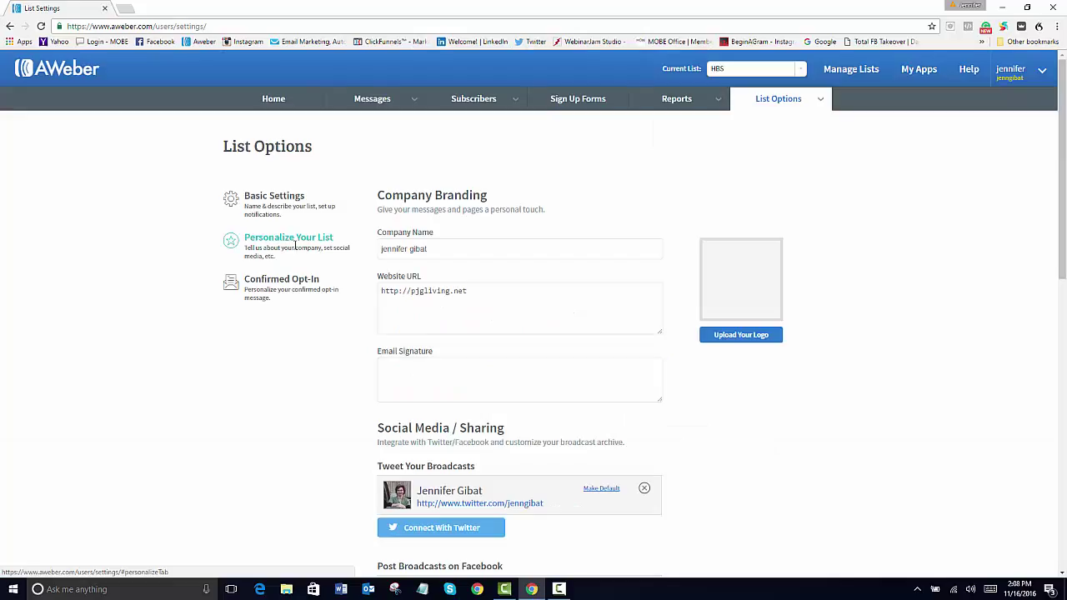
{"action": "scroll", "coordinate": [366, 277], "scroll_direction": "down", "scroll_amount": 3}
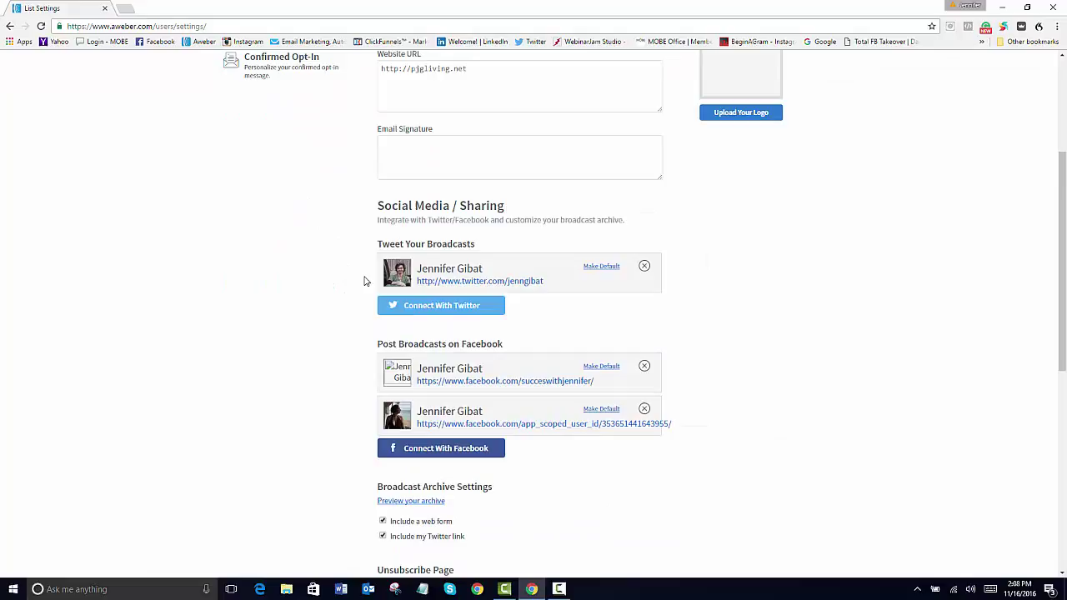
{"action": "scroll", "coordinate": [365, 280], "scroll_direction": "down", "scroll_amount": 2}
{"action": "scroll", "coordinate": [364, 281], "scroll_direction": "down", "scroll_amount": 2}
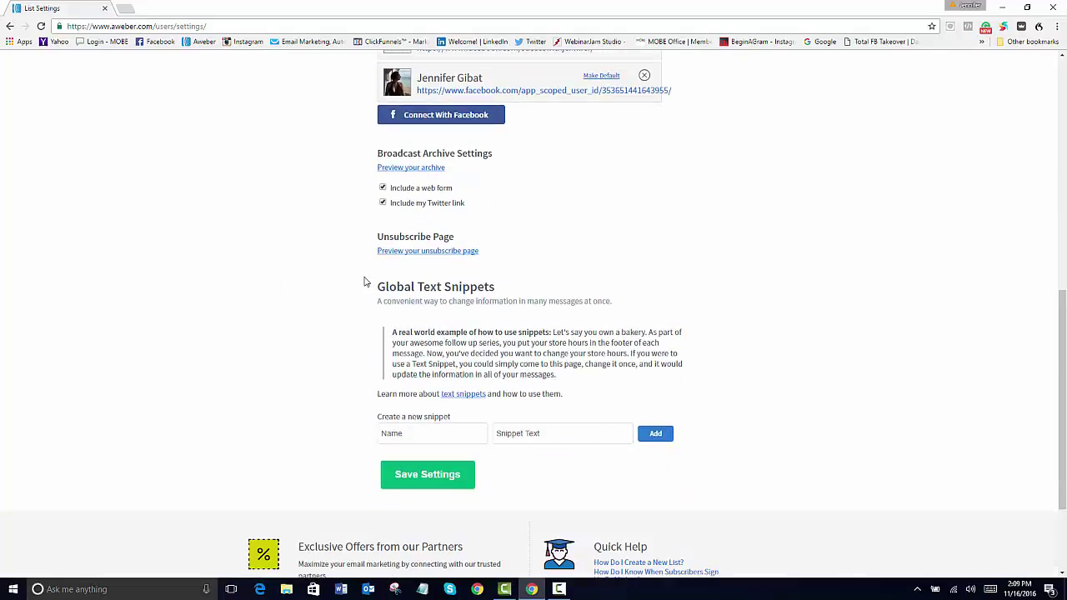
{"action": "scroll", "coordinate": [365, 282], "scroll_direction": "up", "scroll_amount": 9}
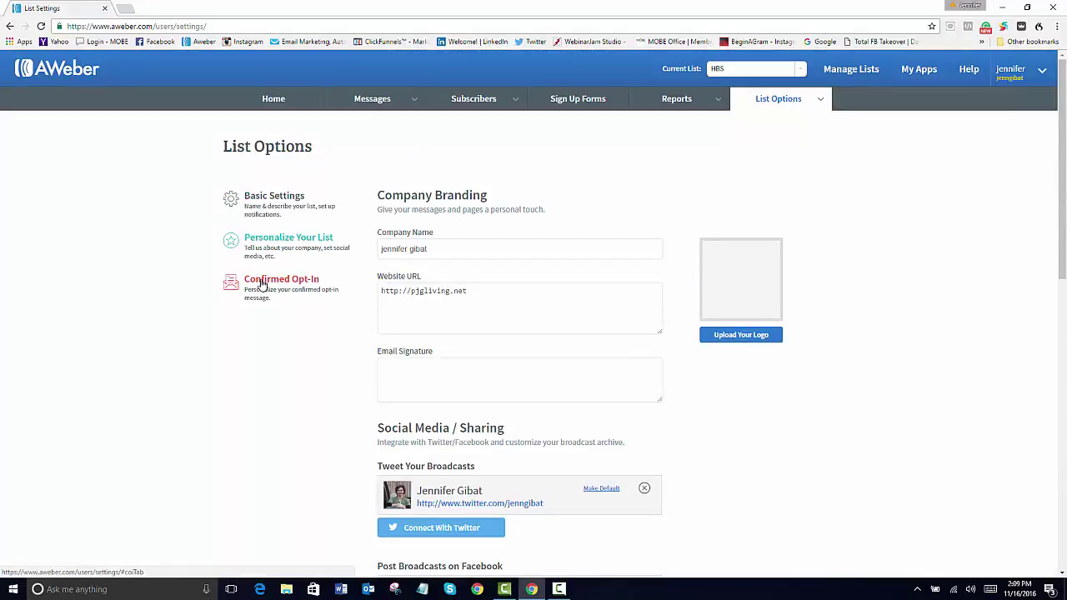
- Switch off 'Send a confirmed opt-in email for Web Forms', confirm YES, and save the settings
{"action": "left_click", "coordinate": [297, 283]}
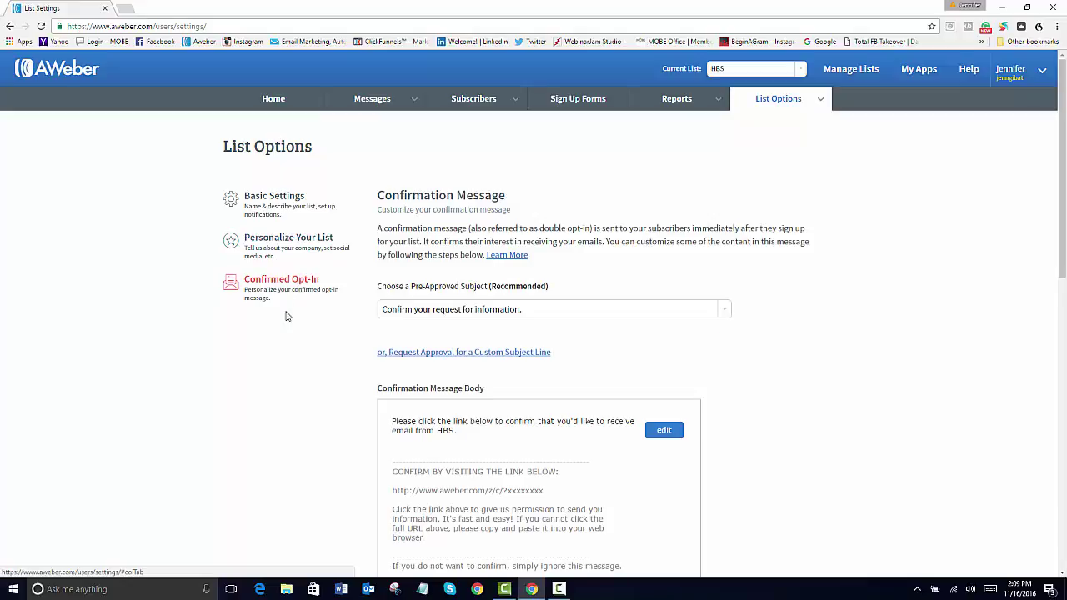
{"action": "scroll", "coordinate": [275, 366], "scroll_direction": "down", "scroll_amount": 3}
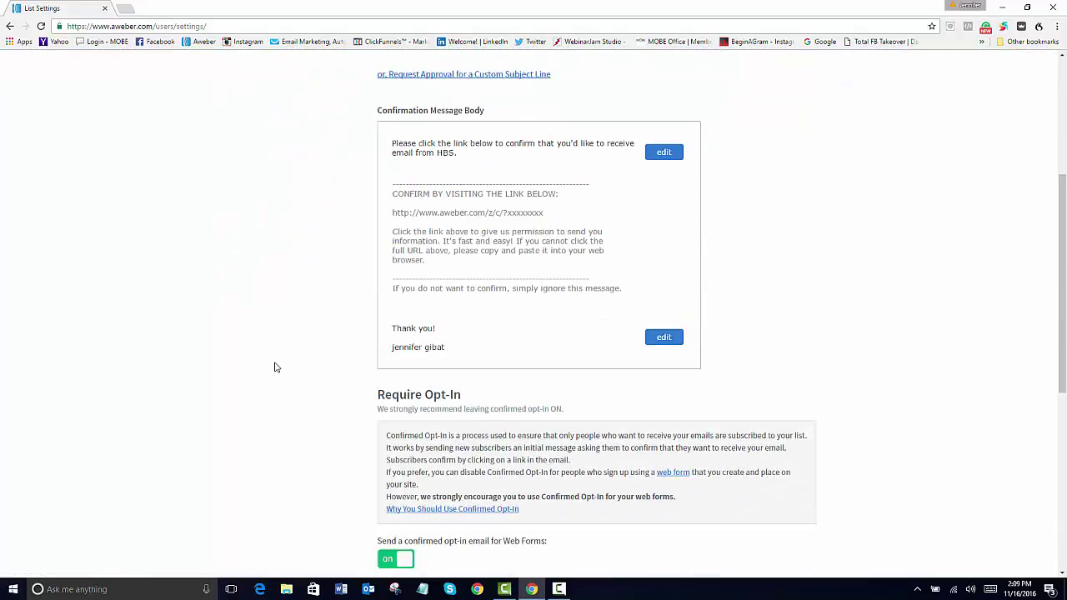
{"action": "scroll", "coordinate": [271, 369], "scroll_direction": "down", "scroll_amount": 1}
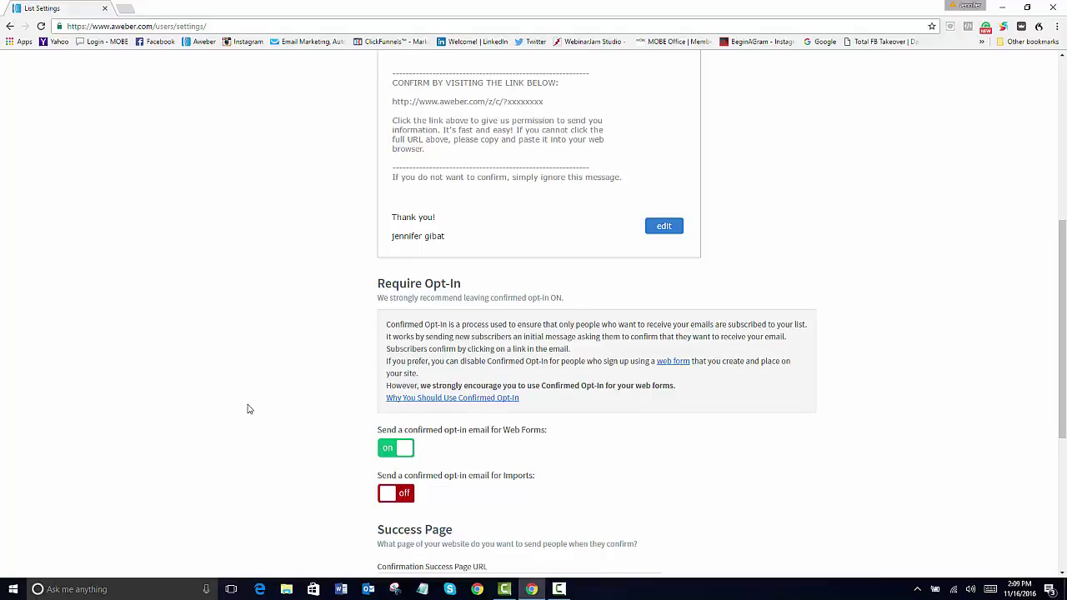
{"action": "left_click", "coordinate": [406, 452]}
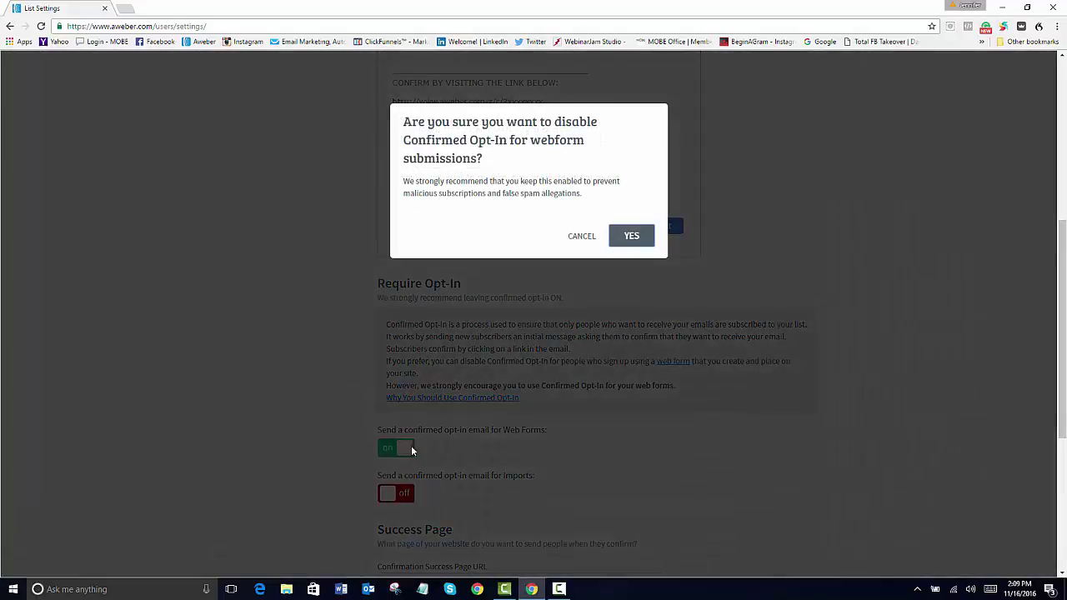
{"action": "left_click", "coordinate": [638, 240]}
{"action": "scroll", "coordinate": [395, 426], "scroll_direction": "down", "scroll_amount": 2}
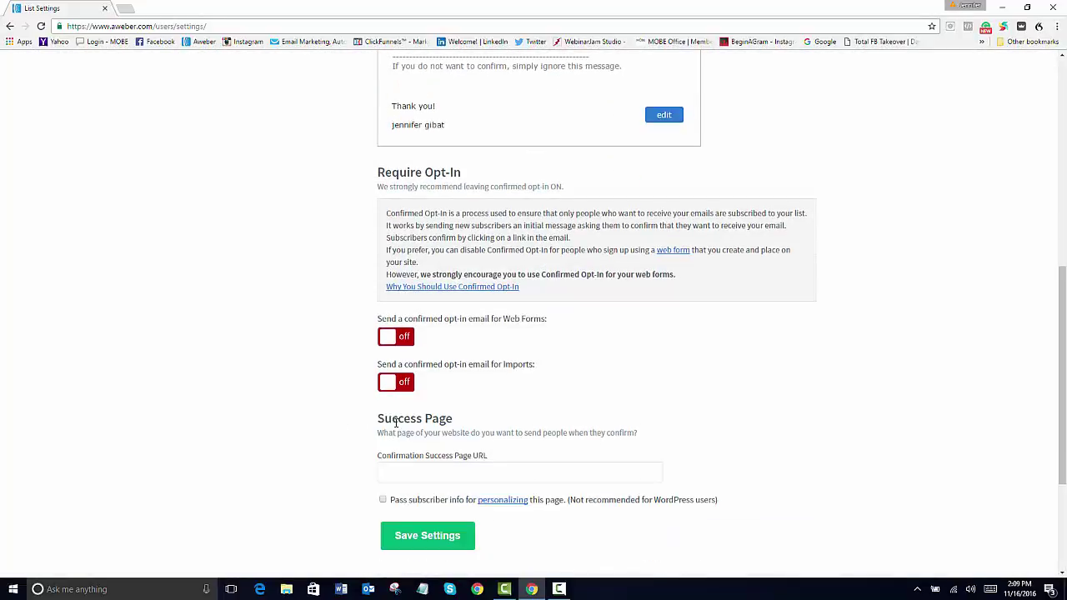
{"action": "left_click", "coordinate": [429, 537]}
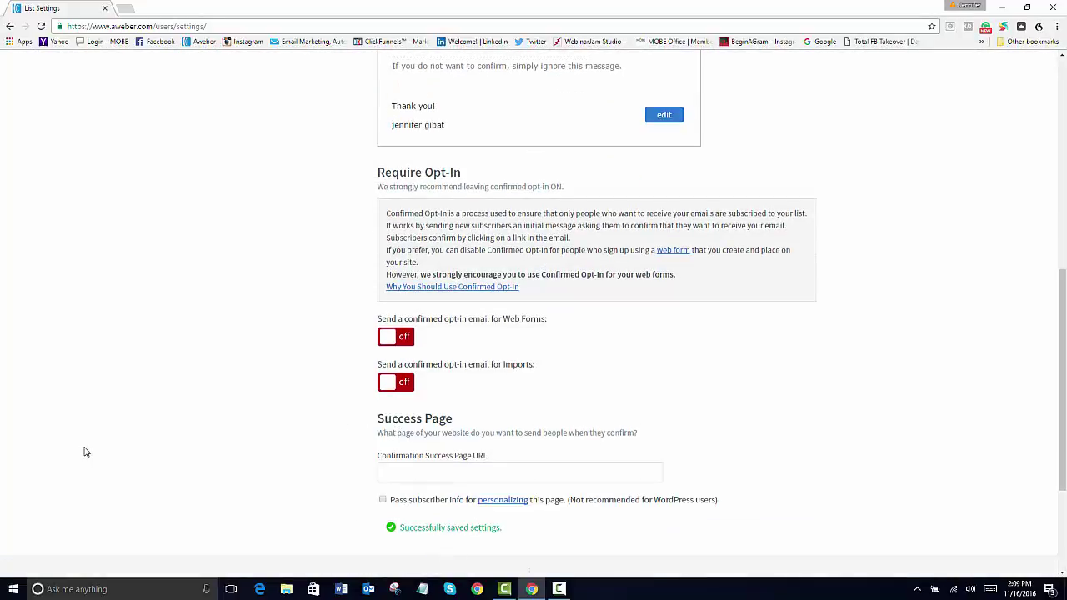
{"action": "scroll", "coordinate": [84, 452], "scroll_direction": "up", "scroll_amount": 6}
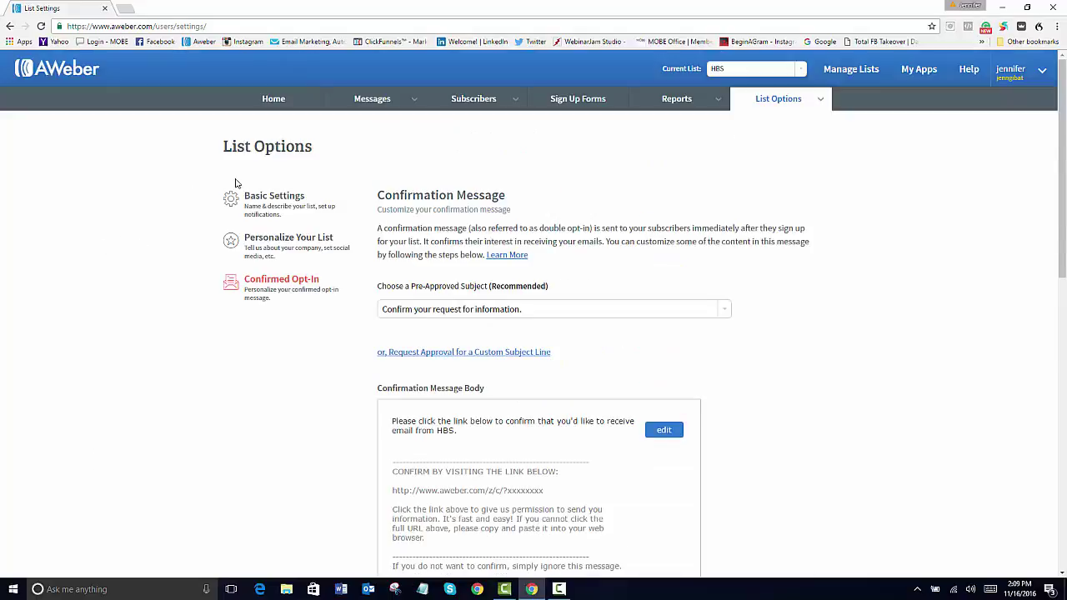
- Browse My Apps: Clickfunnels and OptimizePress connected, plus the full integrations catalogue
{"action": "left_click", "coordinate": [920, 75]}
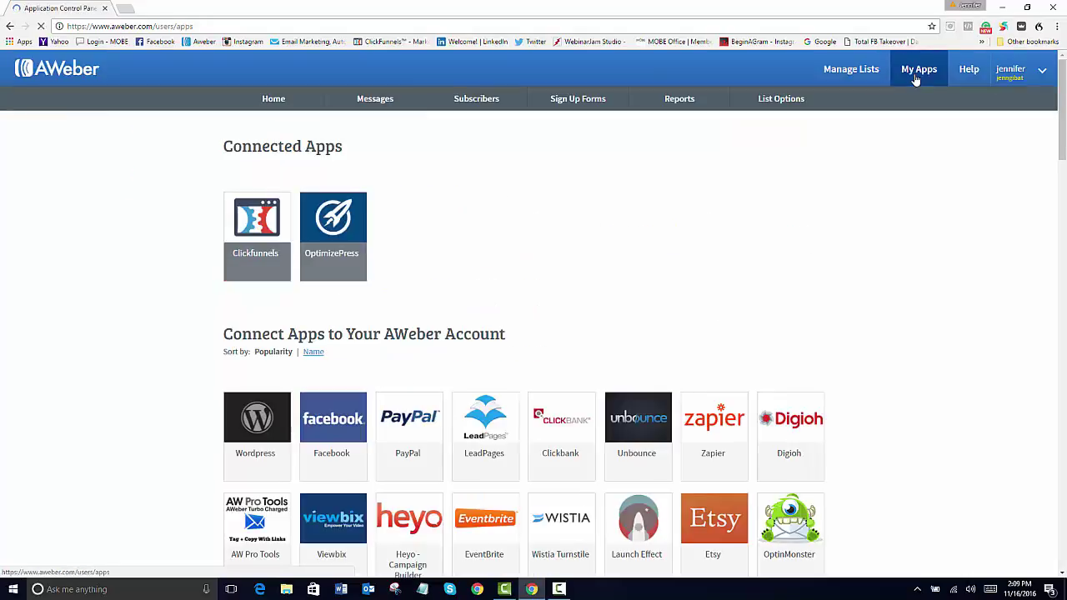
{"action": "scroll", "coordinate": [150, 224], "scroll_direction": "down", "scroll_amount": 2}
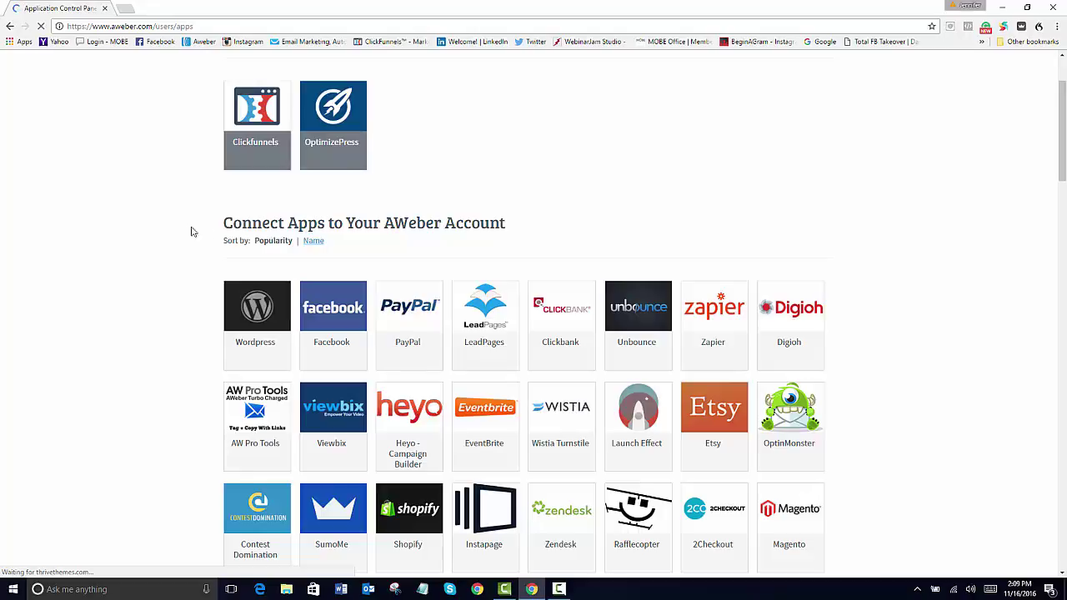
{"action": "scroll", "coordinate": [132, 255], "scroll_direction": "down", "scroll_amount": 2}
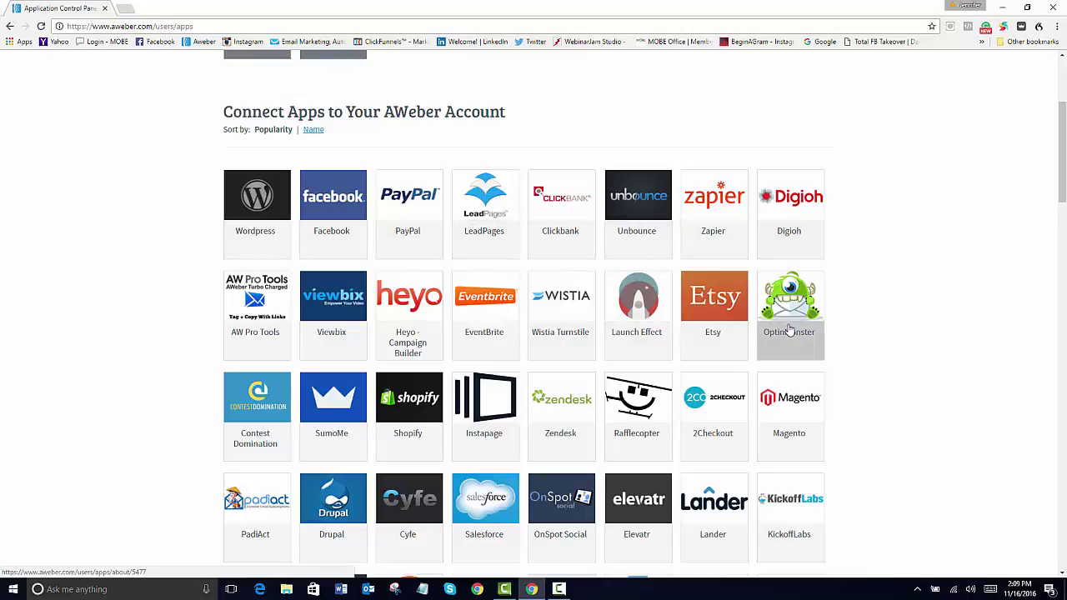
{"action": "scroll", "coordinate": [200, 413], "scroll_direction": "down", "scroll_amount": 2}
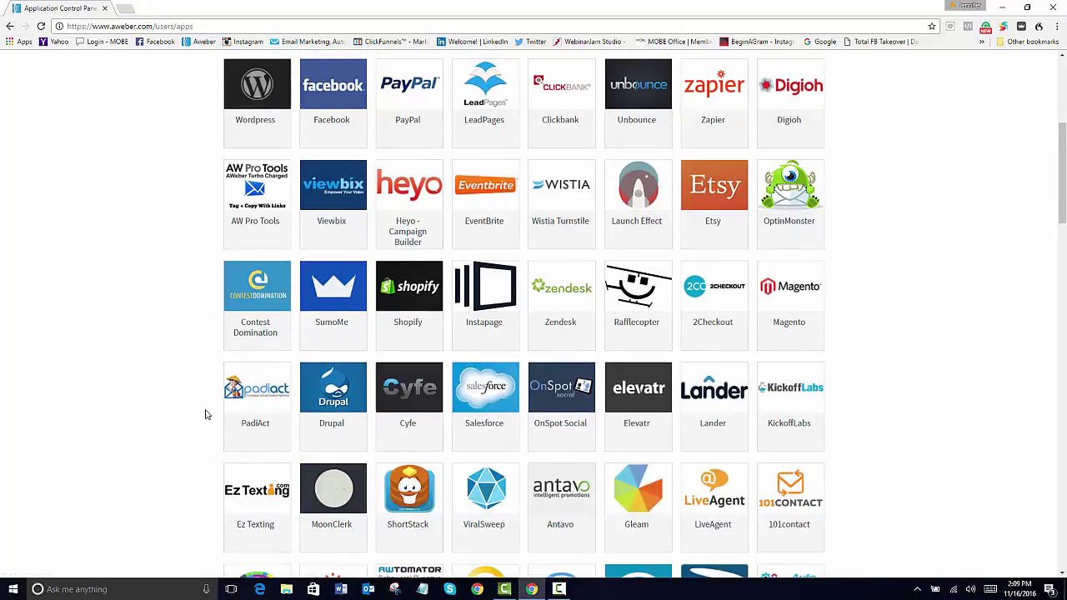
{"action": "scroll", "coordinate": [796, 450], "scroll_direction": "down", "scroll_amount": 2}
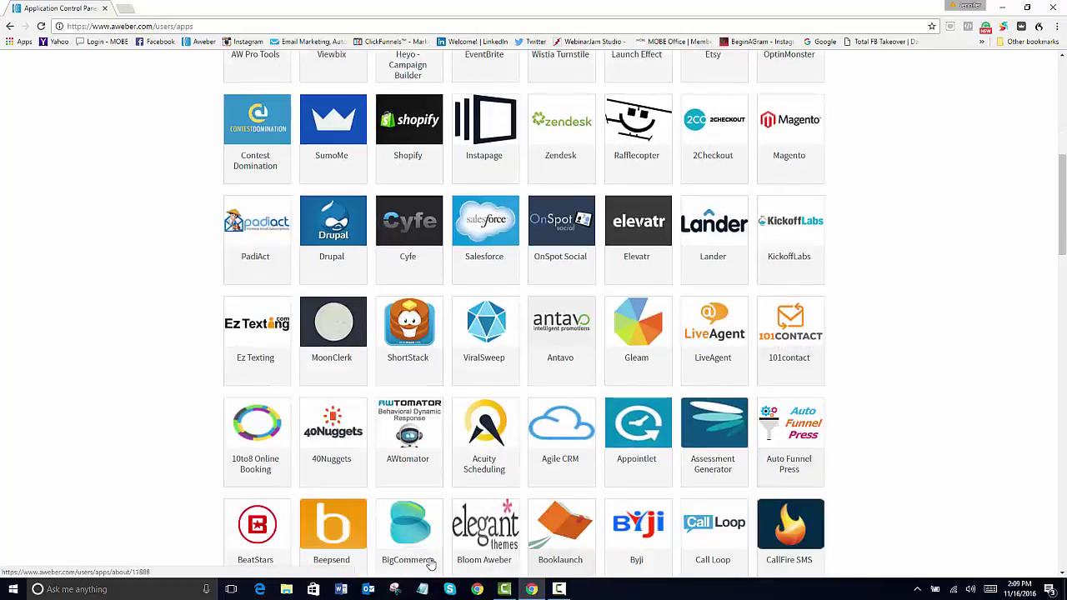
{"action": "scroll", "coordinate": [249, 448], "scroll_direction": "down", "scroll_amount": 2}
{"action": "scroll", "coordinate": [136, 435], "scroll_direction": "down", "scroll_amount": 2}
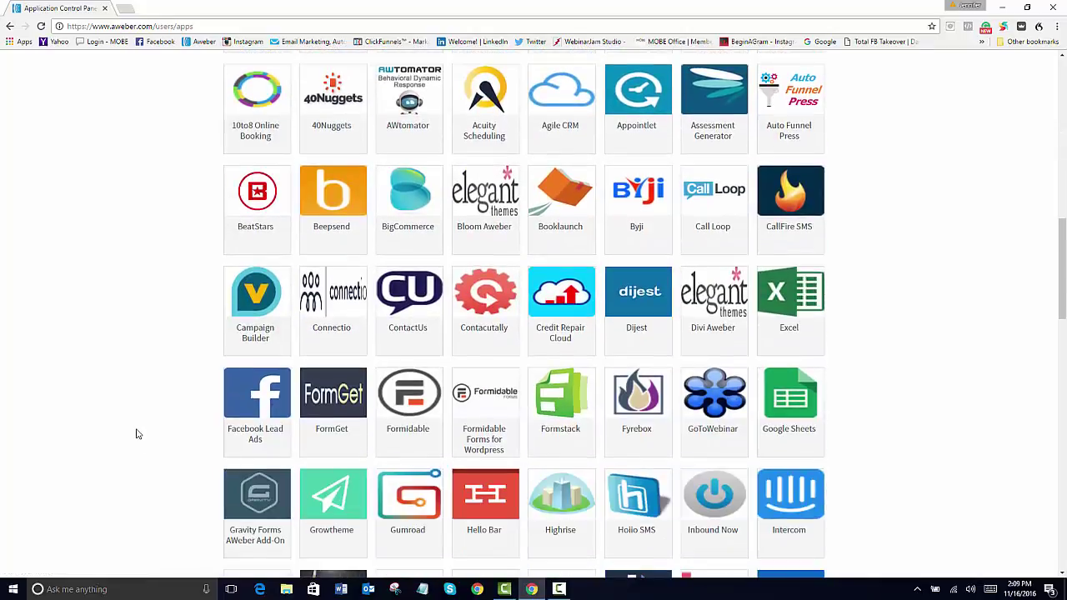
{"action": "scroll", "coordinate": [138, 434], "scroll_direction": "down", "scroll_amount": 2}
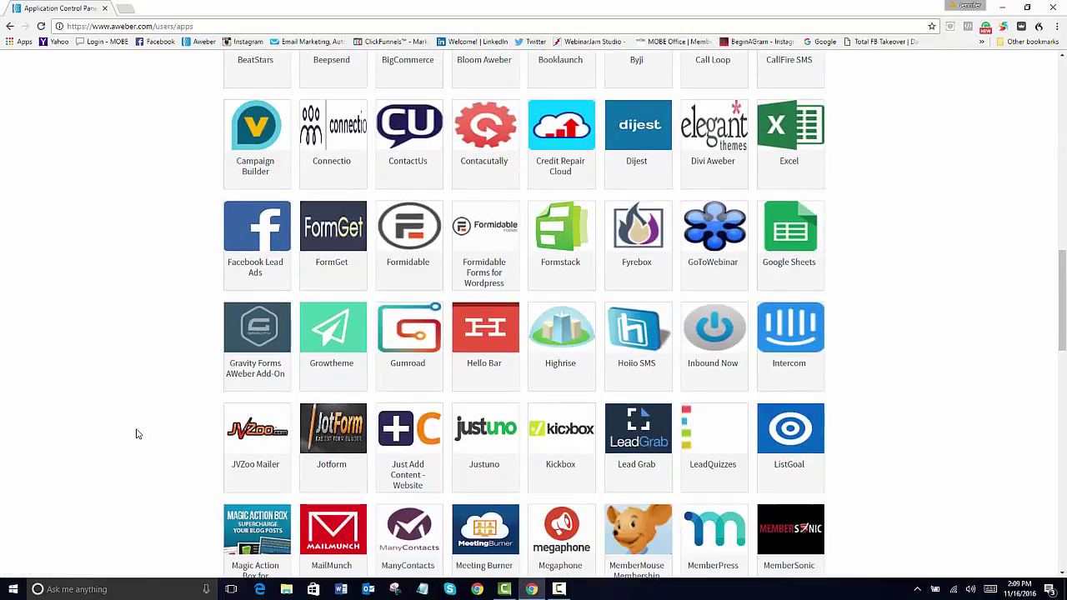
{"action": "scroll", "coordinate": [137, 434], "scroll_direction": "down", "scroll_amount": 2}
{"action": "scroll", "coordinate": [138, 434], "scroll_direction": "down", "scroll_amount": 1}
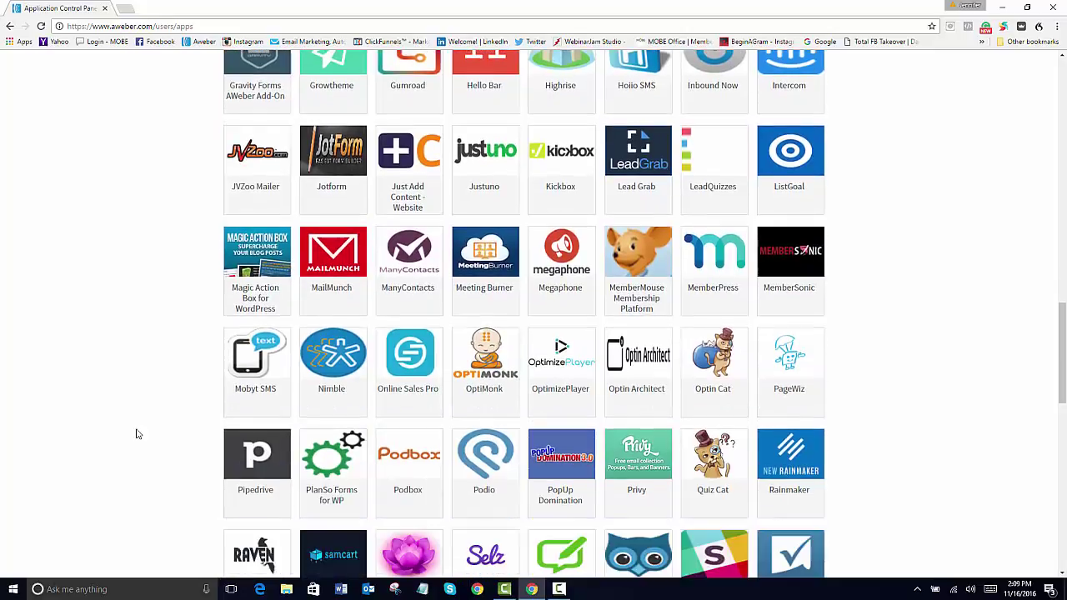
{"action": "scroll", "coordinate": [137, 434], "scroll_direction": "down", "scroll_amount": 2}
{"action": "scroll", "coordinate": [138, 434], "scroll_direction": "down", "scroll_amount": 5}
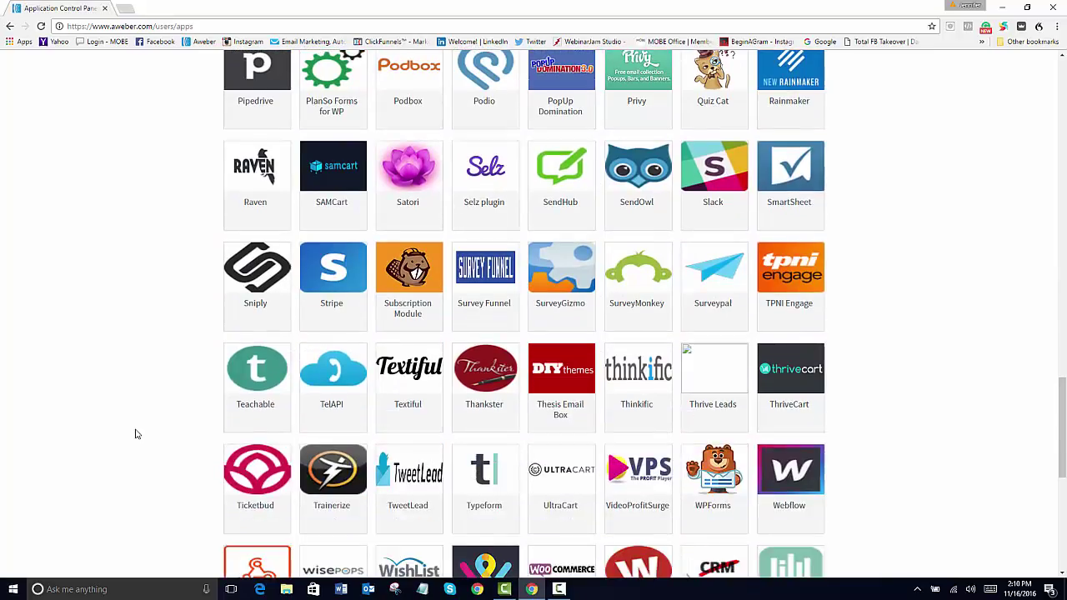
{"action": "scroll", "coordinate": [137, 434], "scroll_direction": "up", "scroll_amount": 17}
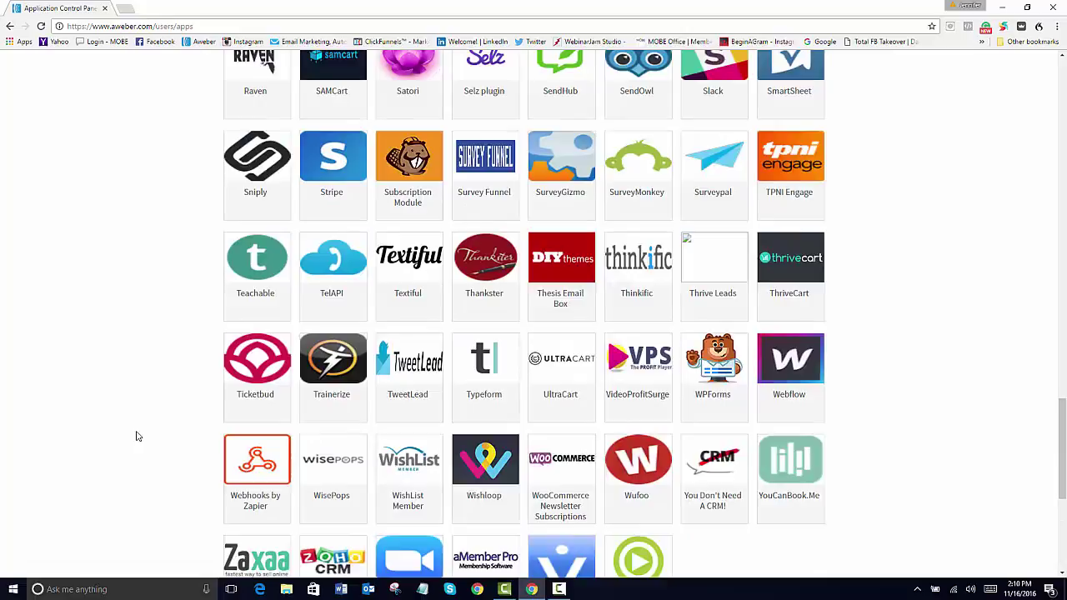
{"action": "scroll", "coordinate": [131, 458], "scroll_direction": "up", "scroll_amount": 10}
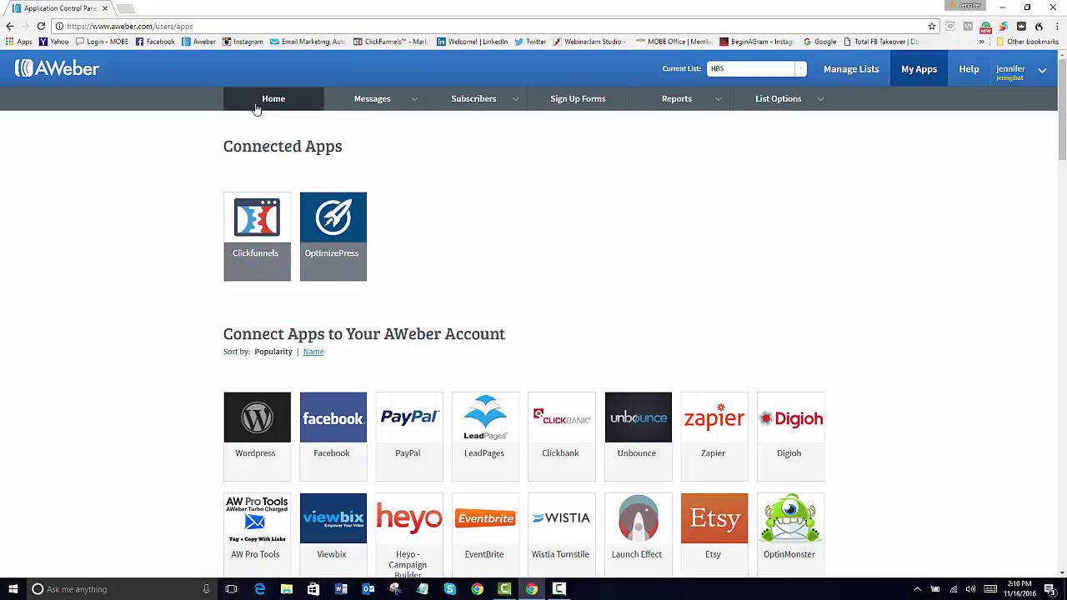
- Begin a Drag & Drop follow-up message under Legacy Follow Up Series, then return to Follow Up Messages
{"action": "mouse_move", "coordinate": [393, 107]}
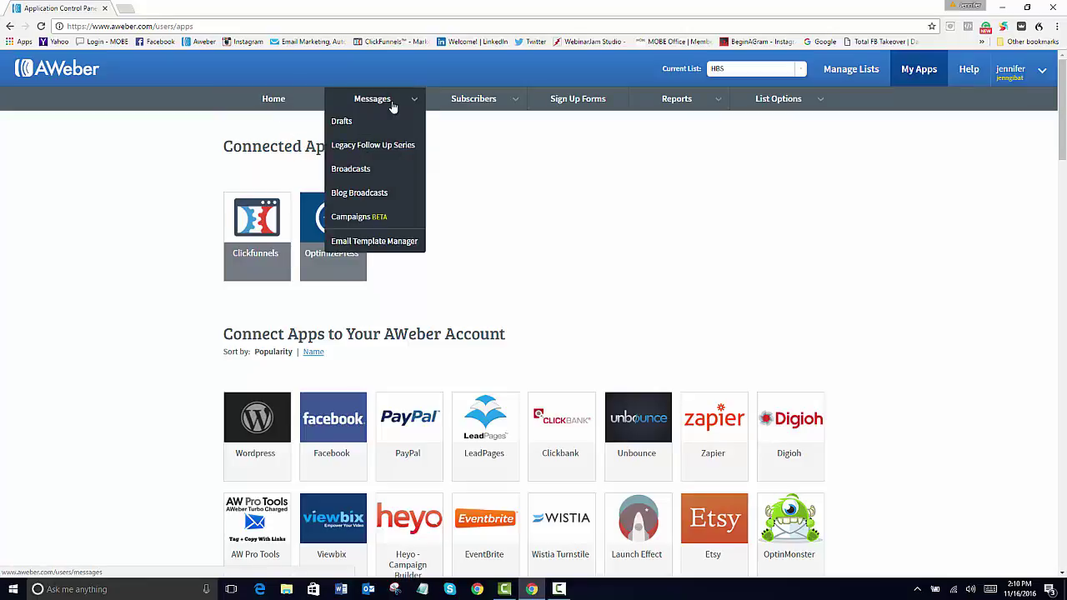
{"action": "left_click", "coordinate": [374, 150]}
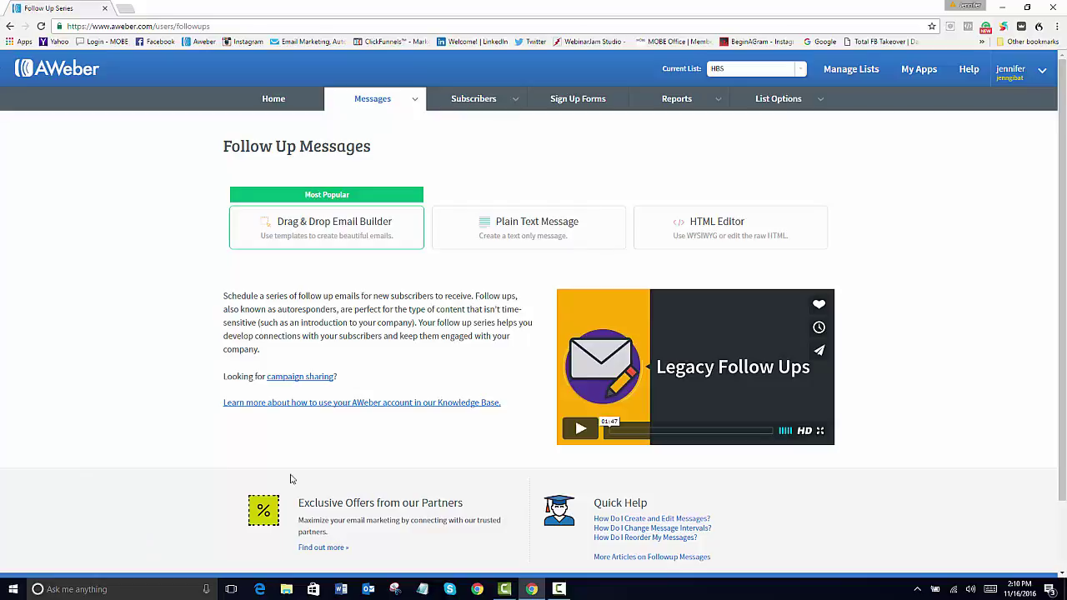
{"action": "left_click", "coordinate": [336, 234]}
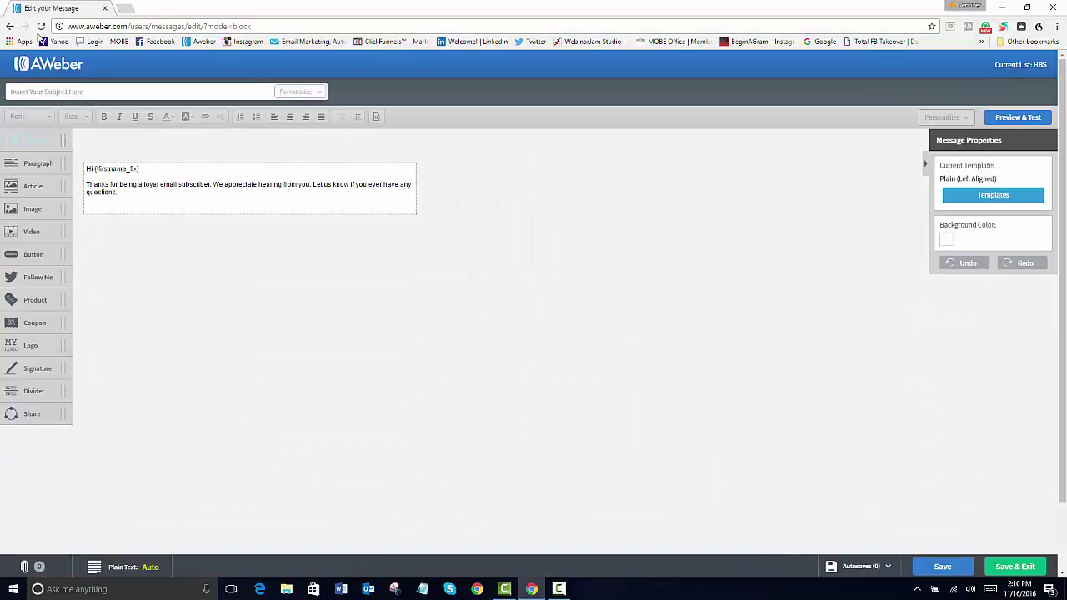
{"action": "left_click", "coordinate": [102, 93]}
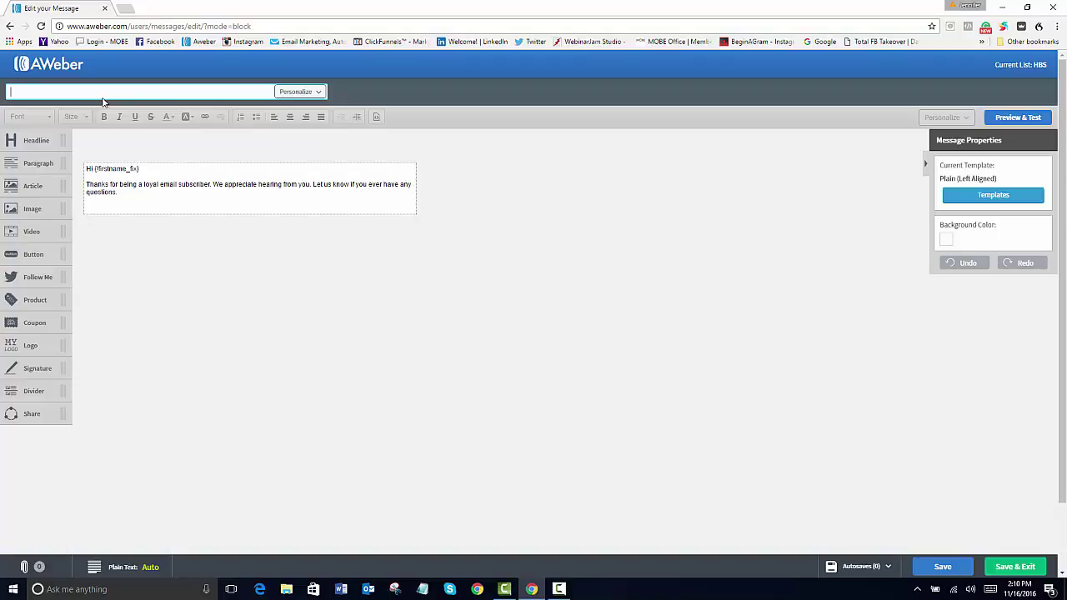
{"action": "left_click", "coordinate": [228, 184]}
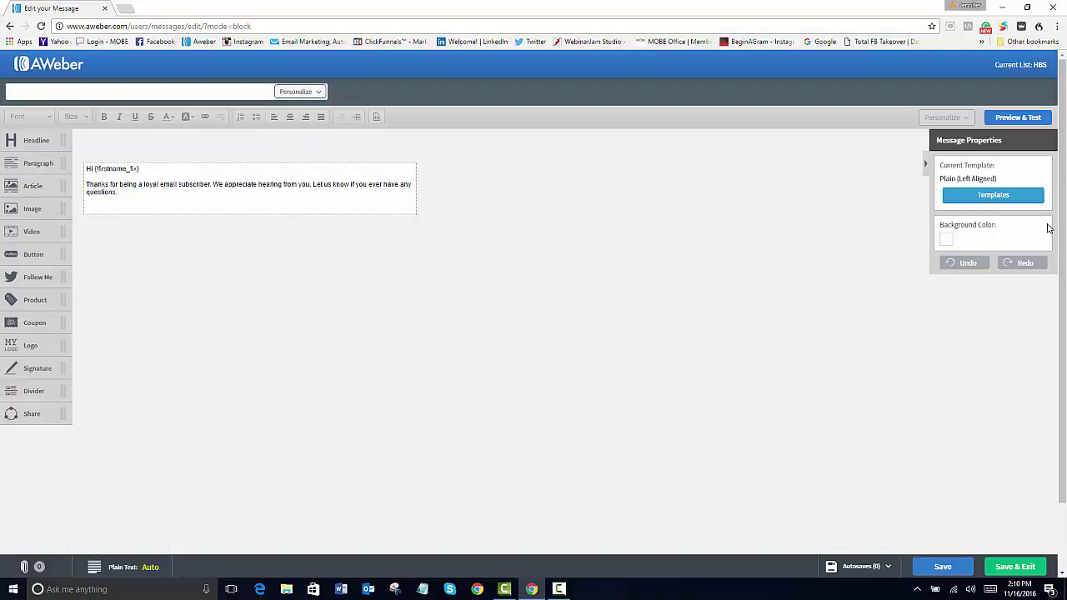
{"action": "left_click", "coordinate": [10, 27]}
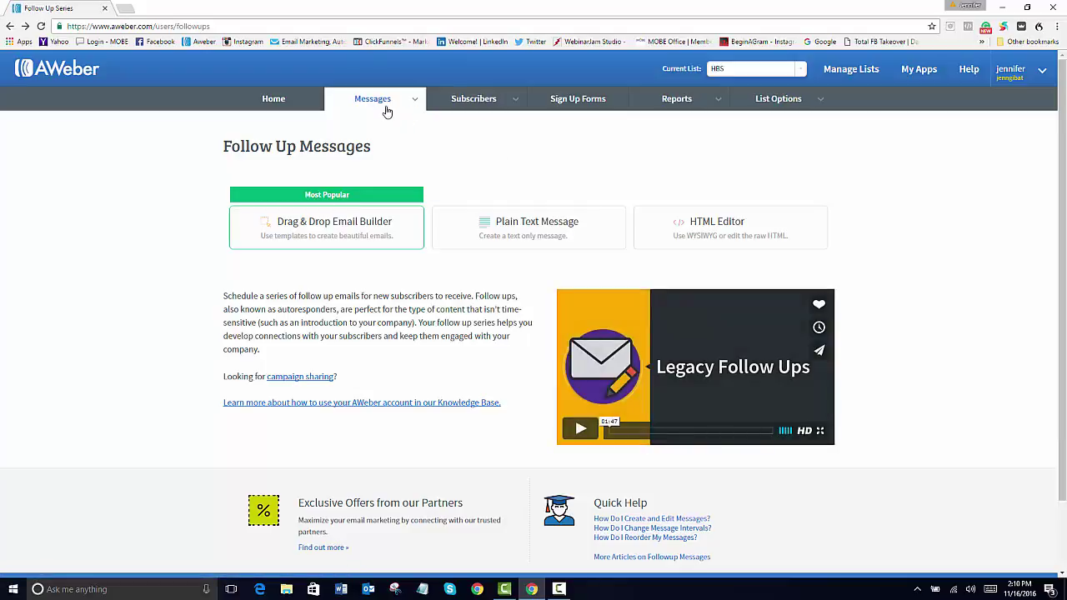
- Open the untitled 'Insert Your Subject Here' draft from Messages > Drafts, then return to the Drafts list
{"action": "left_click", "coordinate": [339, 125]}
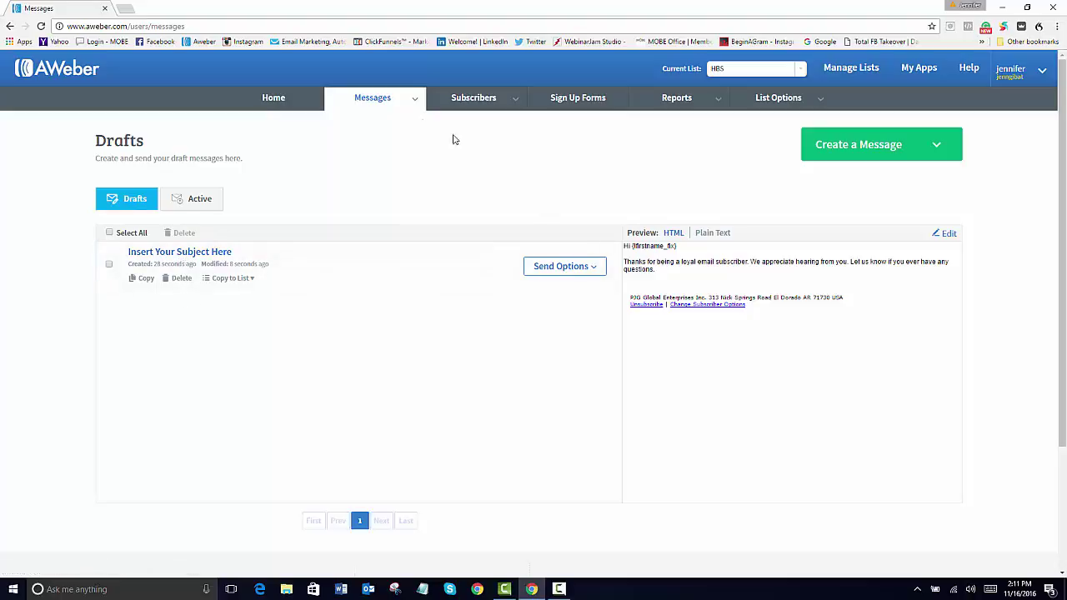
{"action": "left_click", "coordinate": [182, 254]}
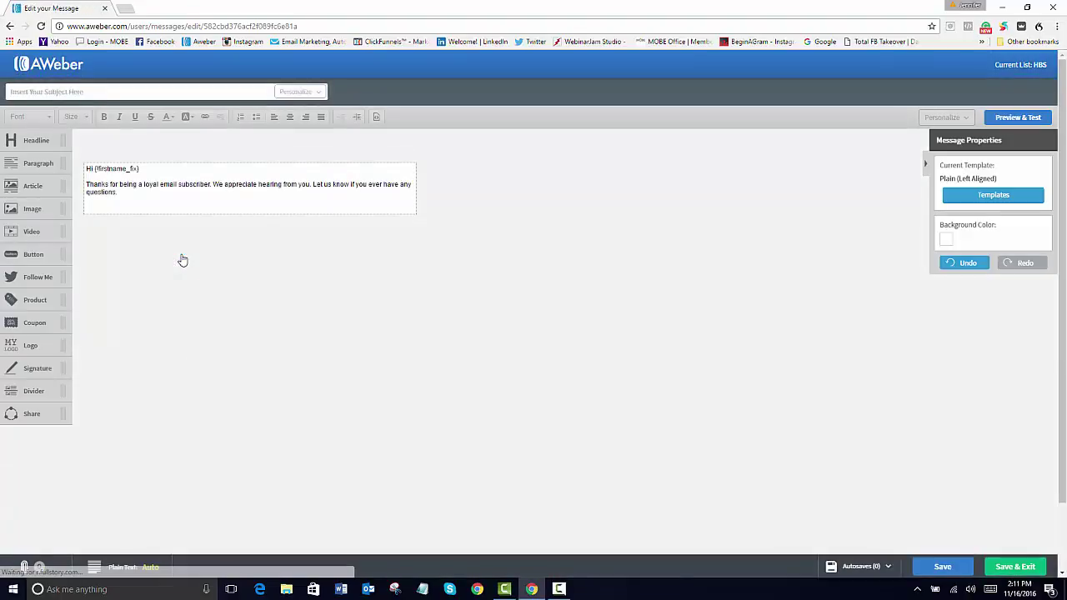
{"action": "left_click", "coordinate": [9, 26]}
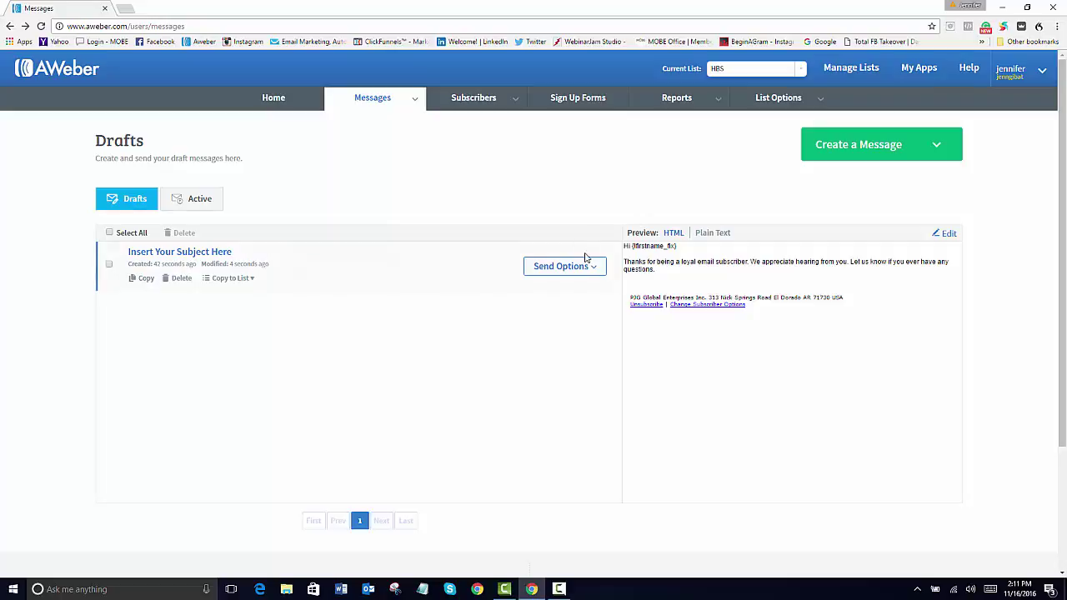
- Show the copy-to-list choices and Send Options for the 'Insert Your Subject Here' draft
{"action": "left_click", "coordinate": [233, 281]}
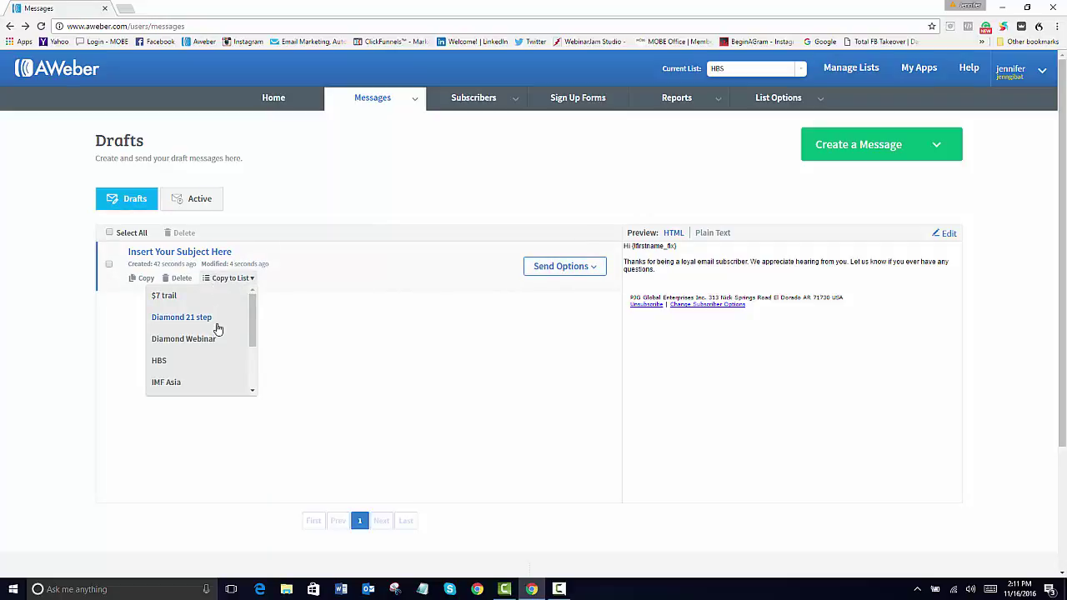
{"action": "scroll", "coordinate": [214, 334], "scroll_direction": "down", "scroll_amount": 2}
{"action": "scroll", "coordinate": [207, 336], "scroll_direction": "up", "scroll_amount": 1}
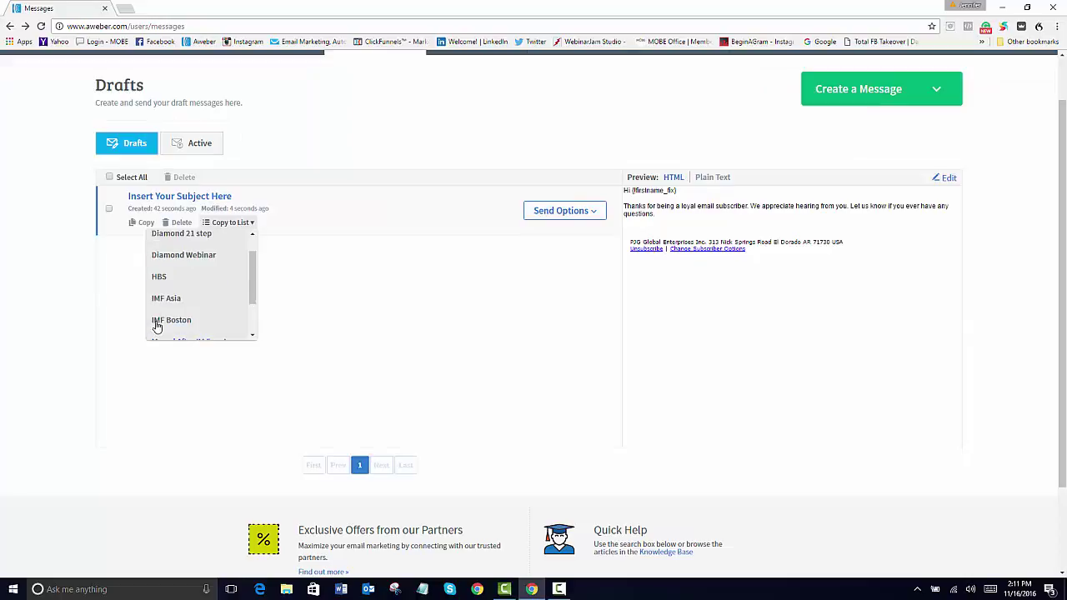
{"action": "scroll", "coordinate": [157, 325], "scroll_direction": "up", "scroll_amount": 1}
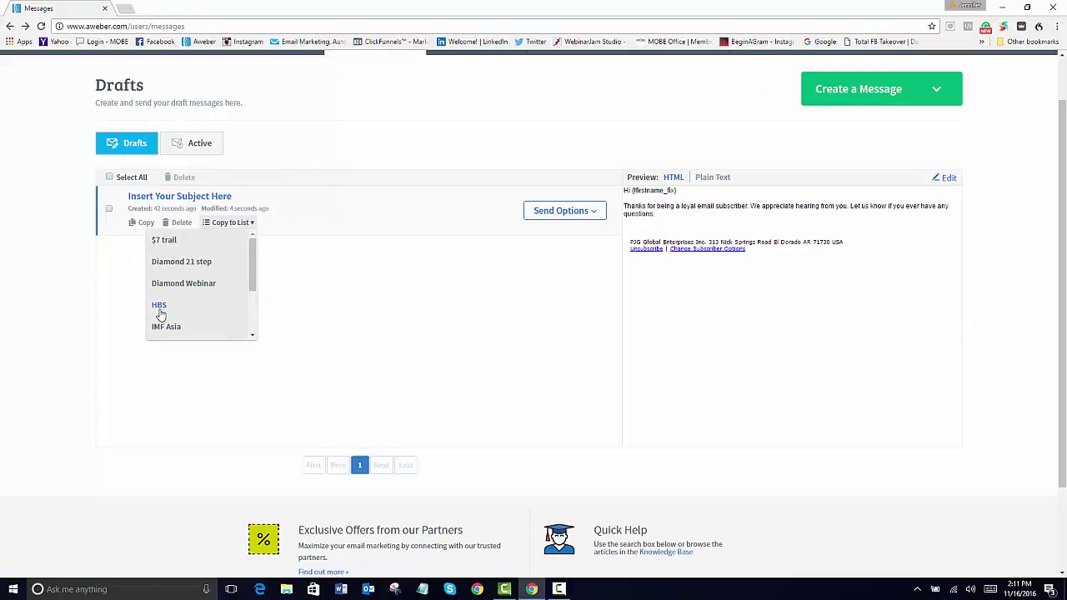
{"action": "left_click", "coordinate": [558, 213]}
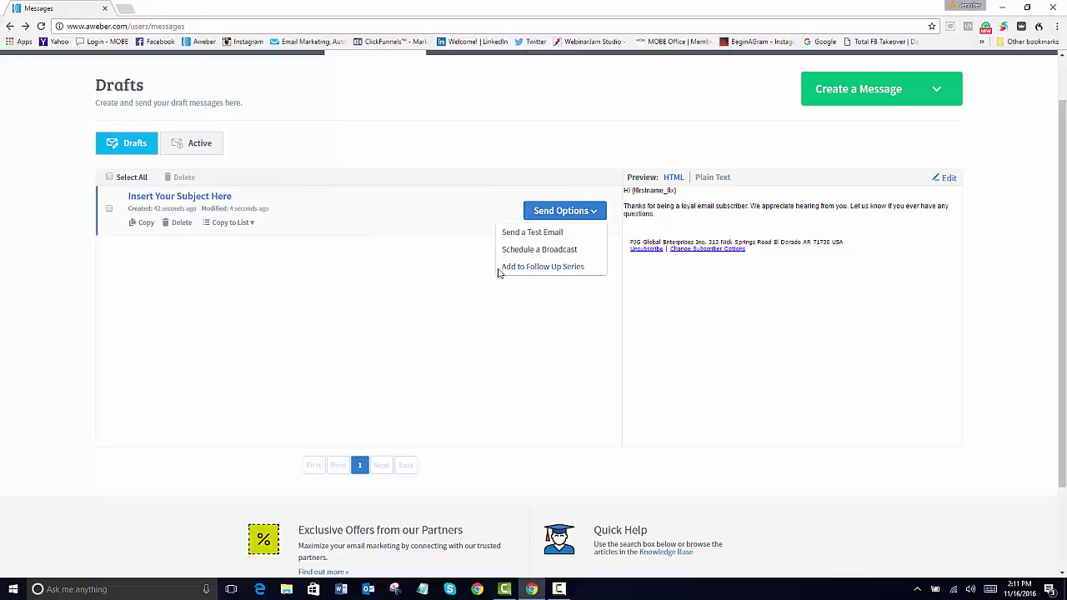
{"action": "scroll", "coordinate": [183, 213], "scroll_direction": "up", "scroll_amount": 1}
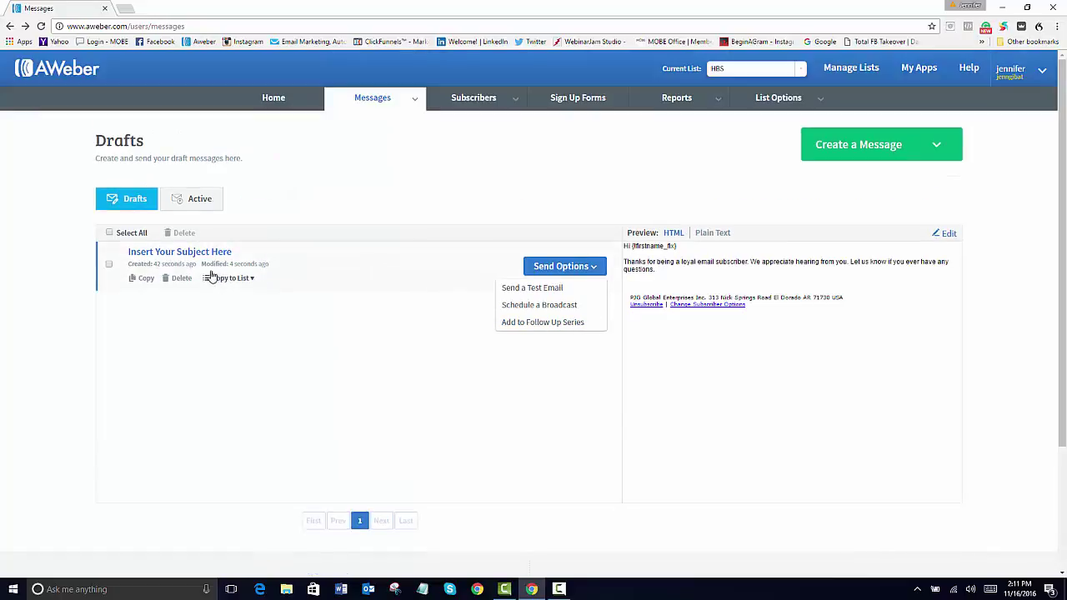
- Open Messages > Legacy Follow Up Series and switch Current List to $7 trail
{"action": "mouse_move", "coordinate": [398, 110]}
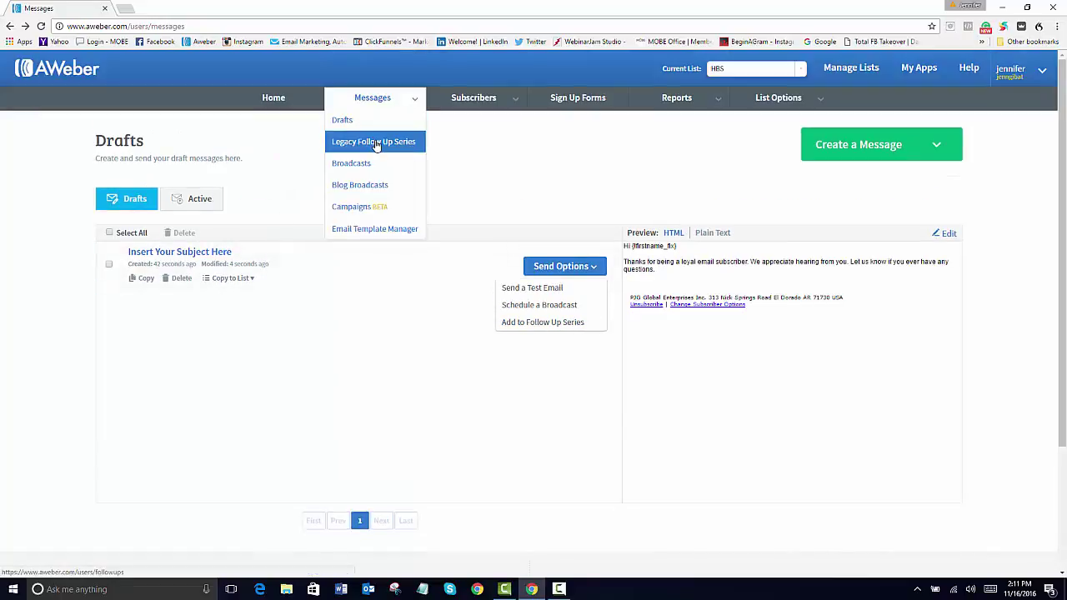
{"action": "left_click", "coordinate": [377, 144]}
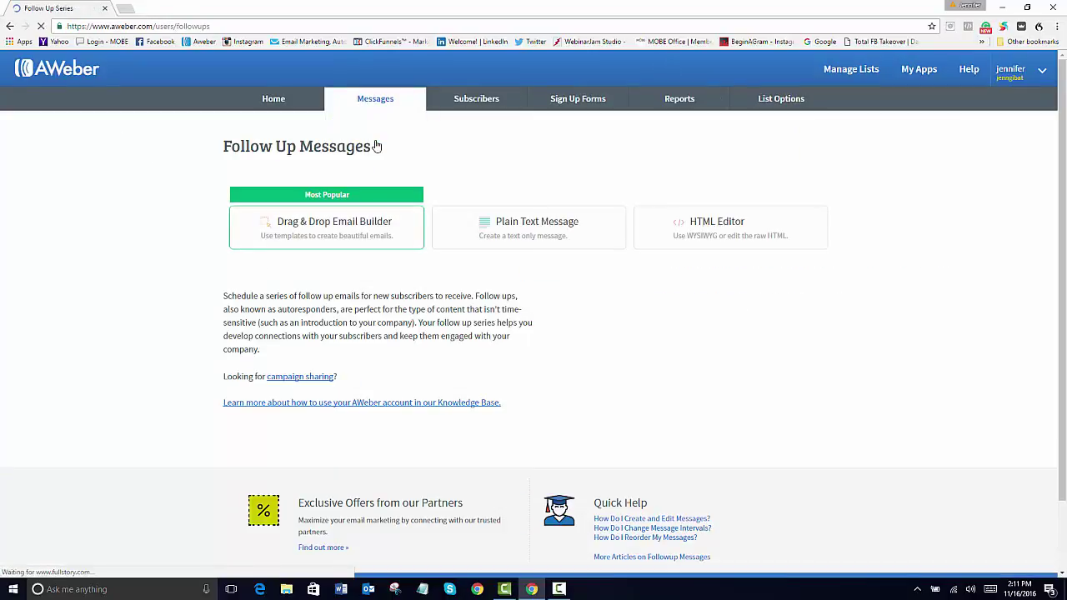
{"action": "left_click", "coordinate": [799, 70]}
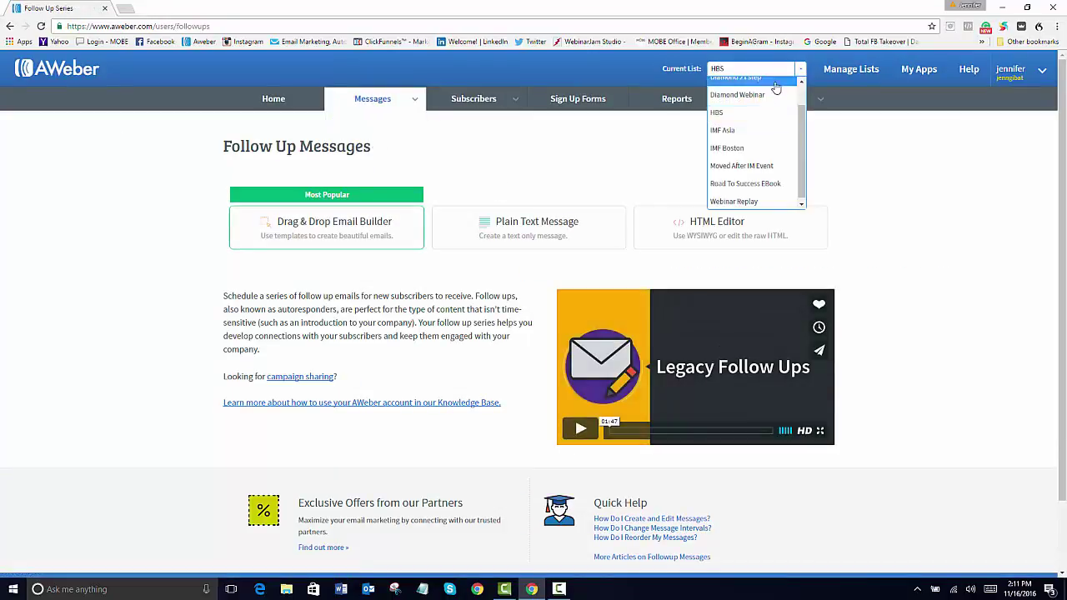
{"action": "scroll", "coordinate": [759, 98], "scroll_direction": "up", "scroll_amount": 1}
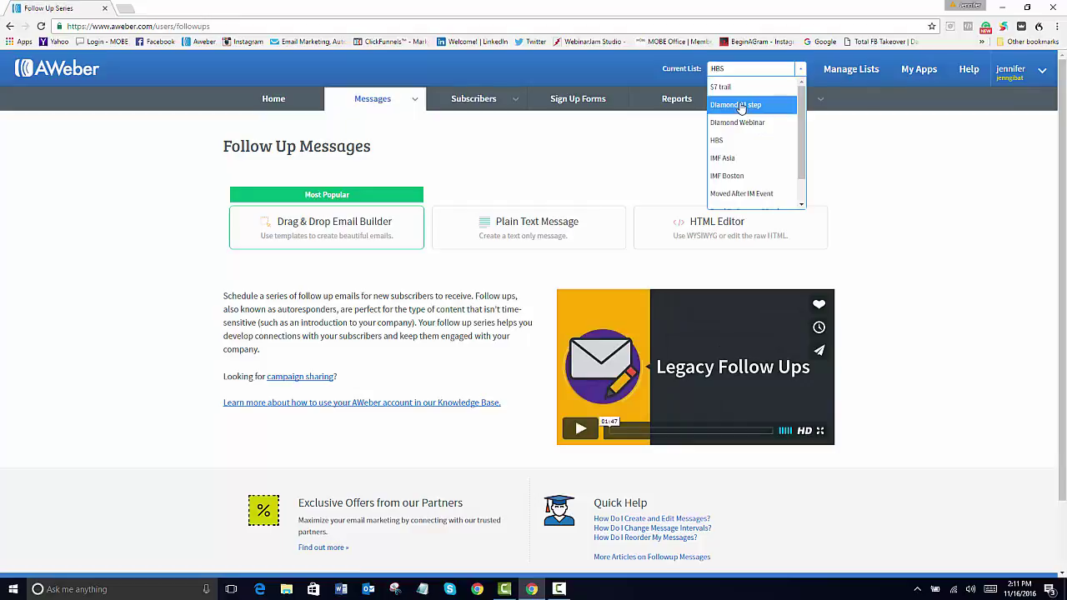
{"action": "left_click", "coordinate": [723, 88]}
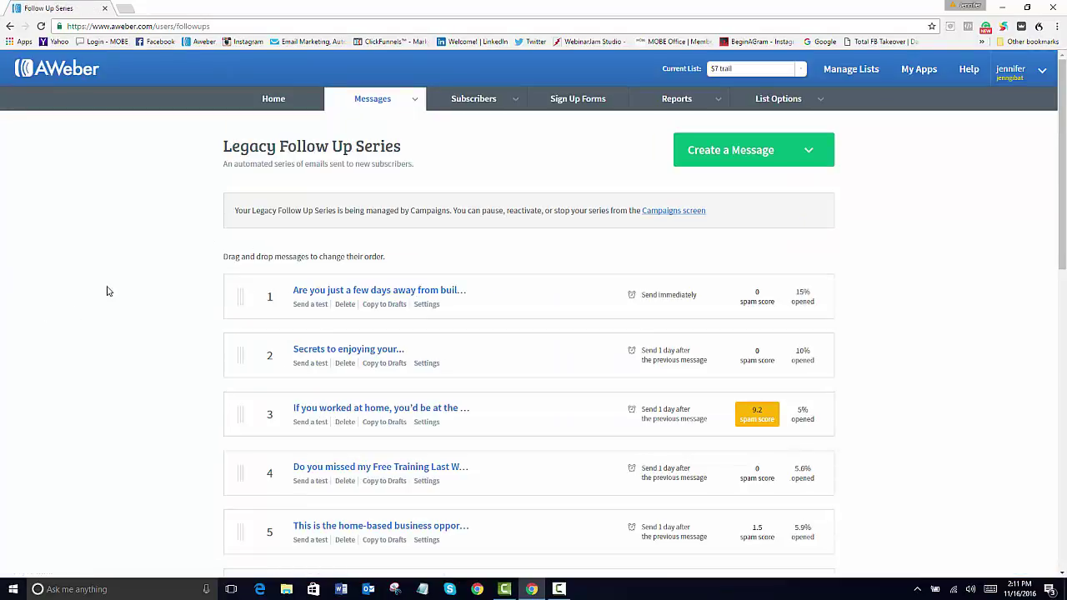
- Review the eleven scheduled messages and their spam scores, leaving Campaign Sharing turned off
{"action": "left_click", "coordinate": [759, 152]}
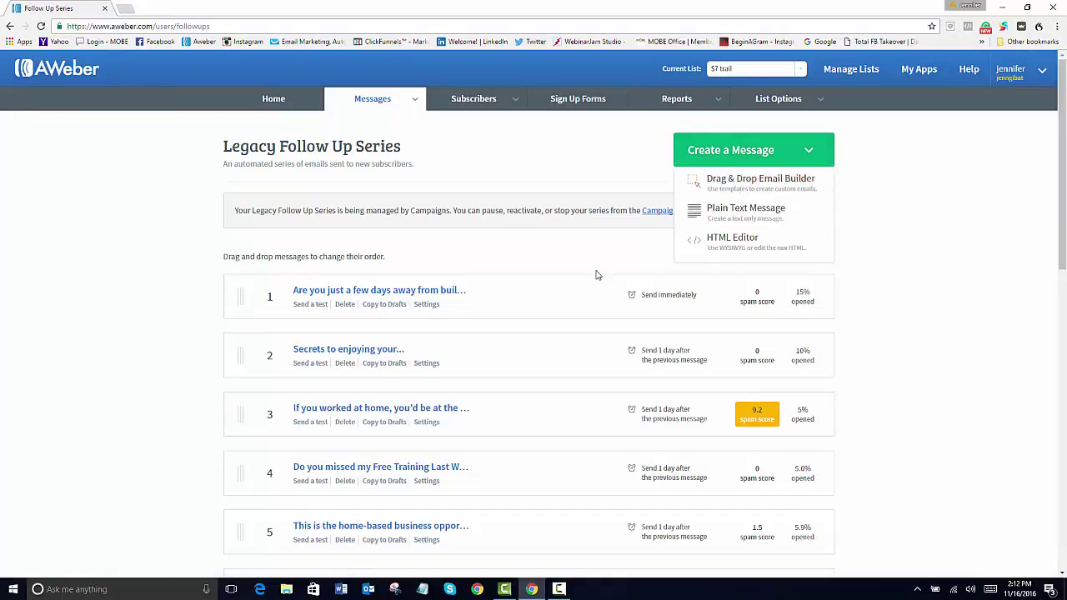
{"action": "scroll", "coordinate": [119, 233], "scroll_direction": "down", "scroll_amount": 2}
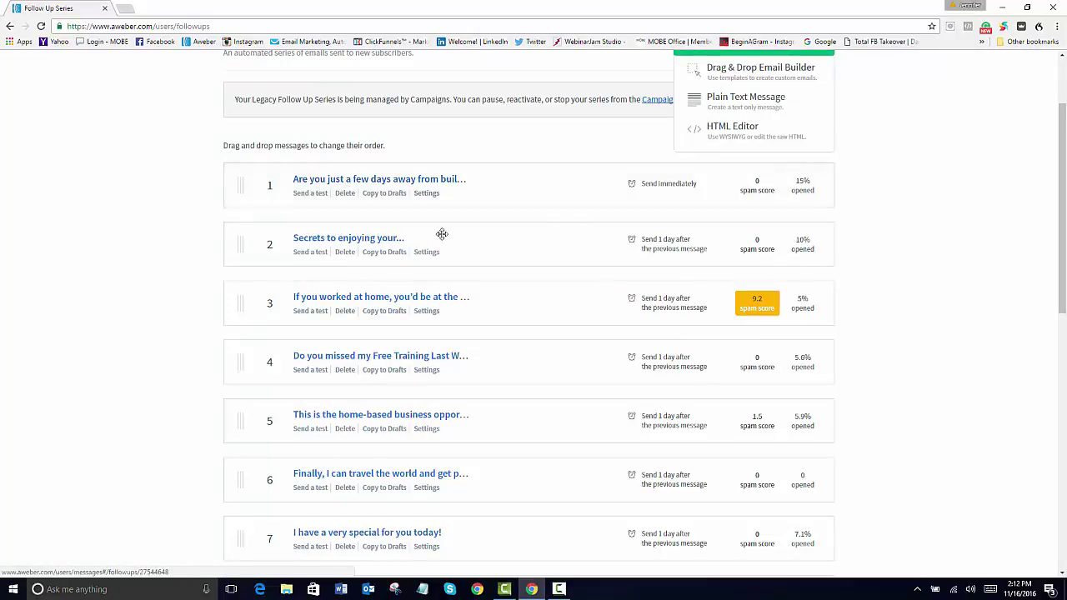
{"action": "scroll", "coordinate": [848, 261], "scroll_direction": "up", "scroll_amount": 2}
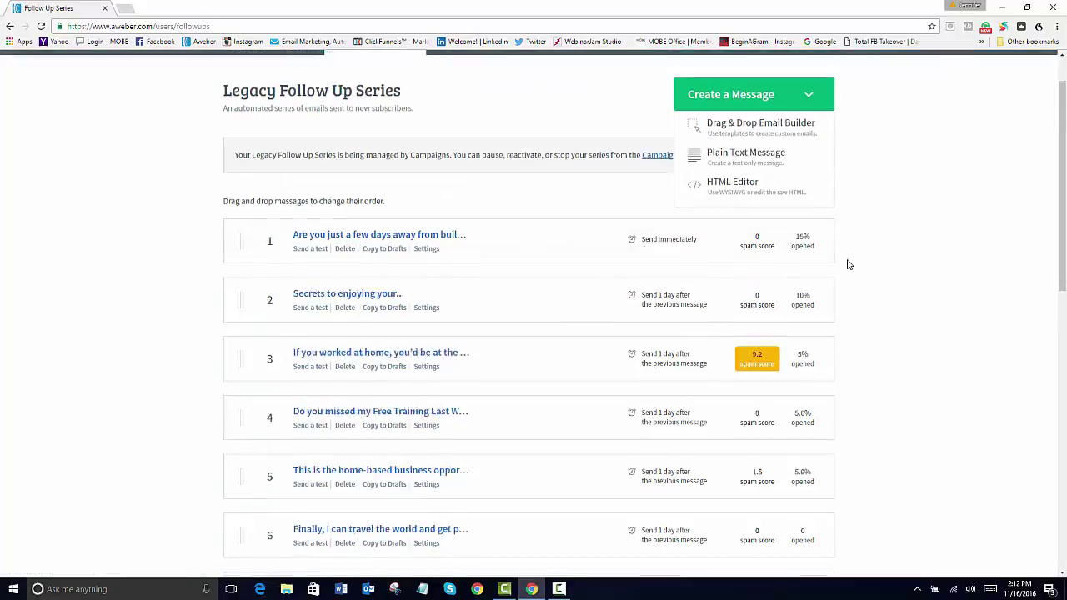
{"action": "scroll", "coordinate": [188, 263], "scroll_direction": "down", "scroll_amount": 8}
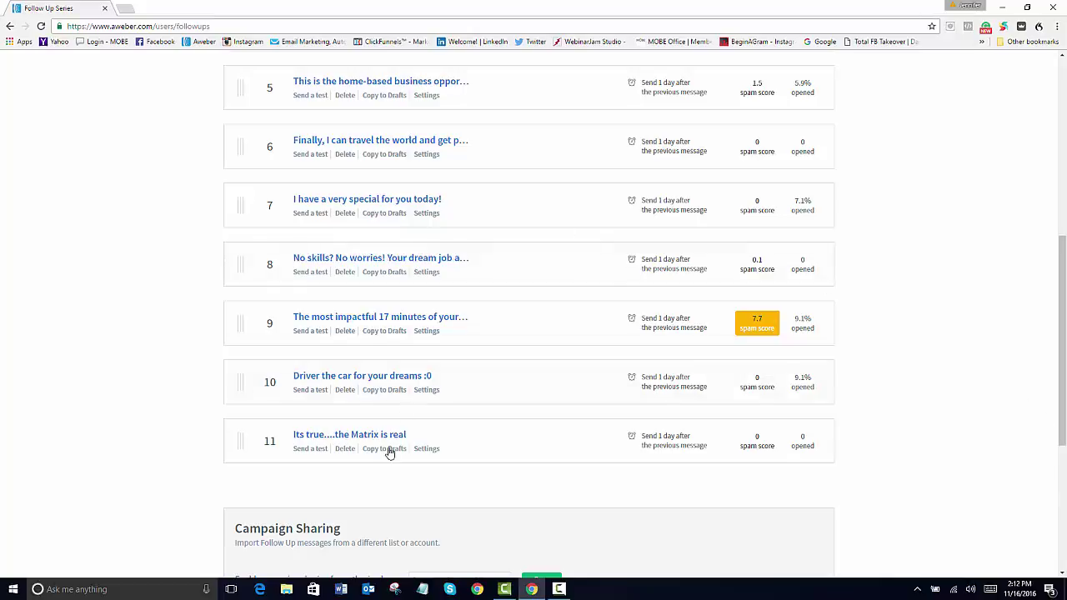
{"action": "scroll", "coordinate": [85, 453], "scroll_direction": "down", "scroll_amount": 2}
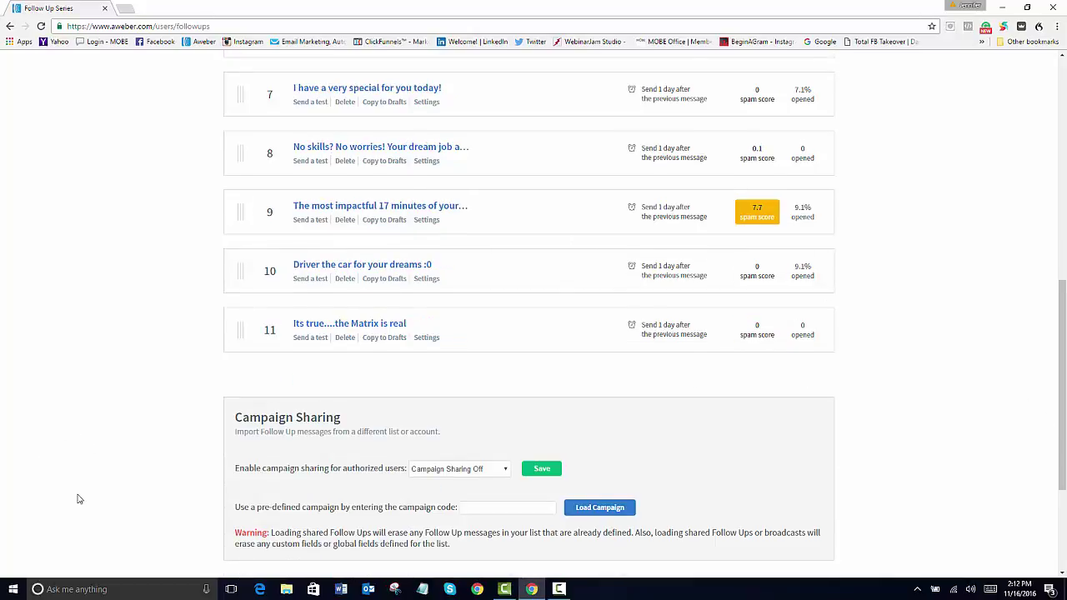
{"action": "left_click", "coordinate": [502, 471]}
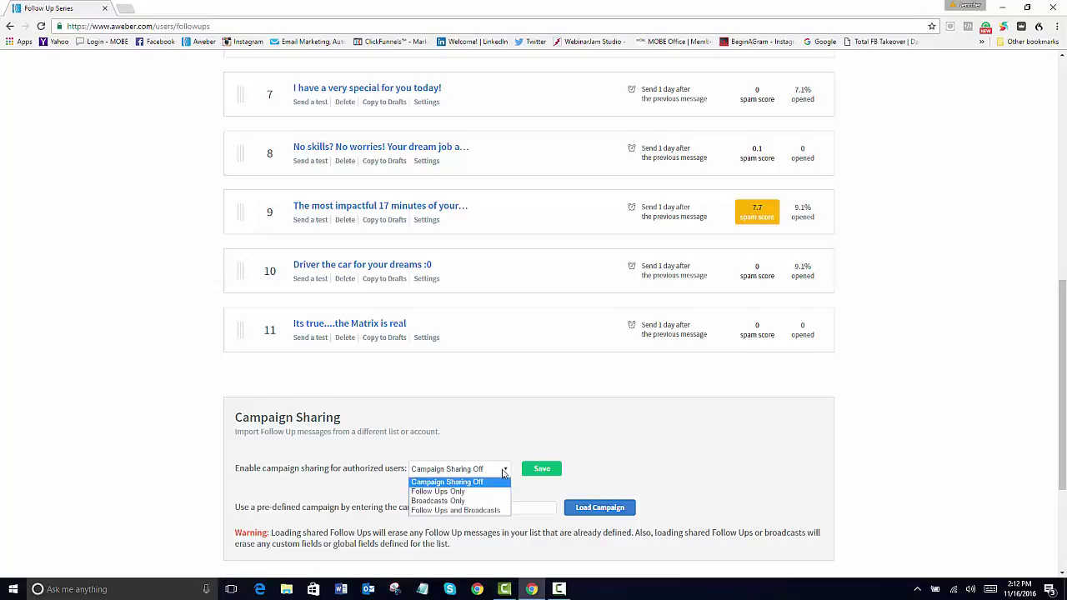
{"action": "left_click", "coordinate": [504, 473]}
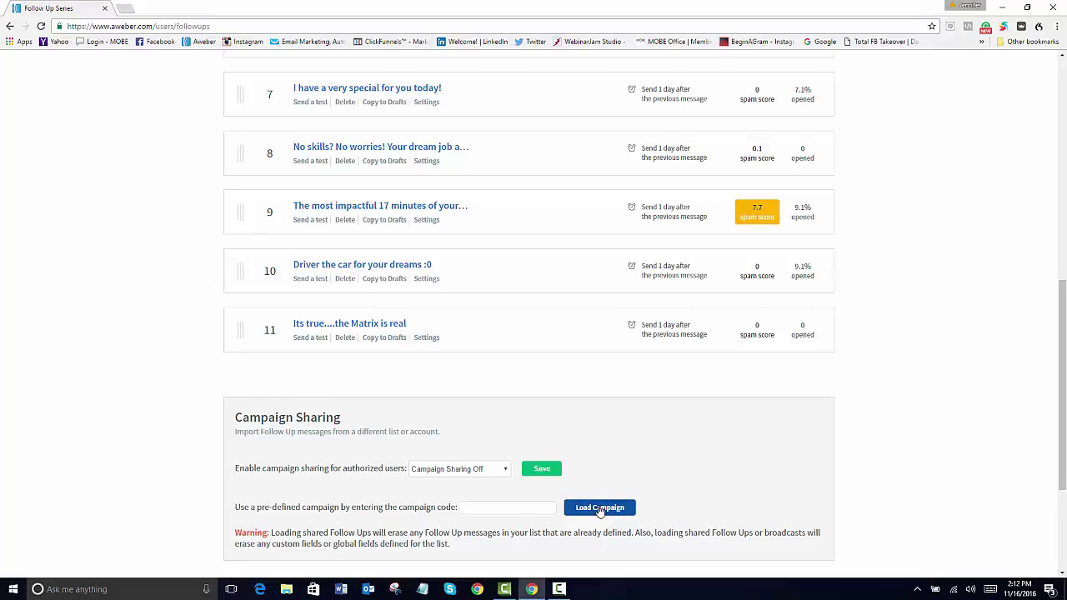
{"action": "scroll", "coordinate": [234, 512], "scroll_direction": "up", "scroll_amount": 2}
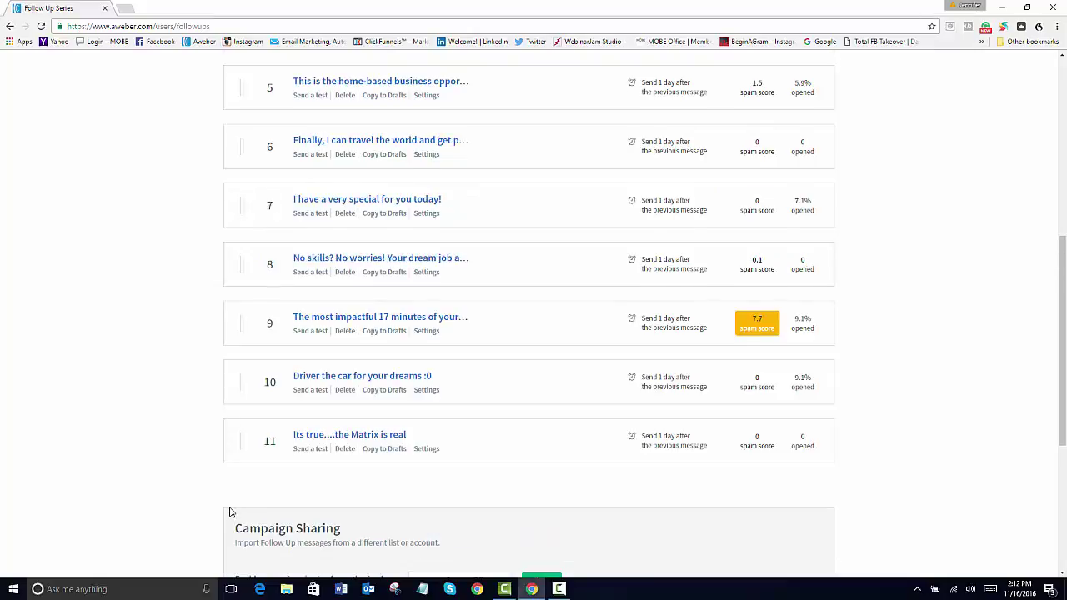
{"action": "scroll", "coordinate": [210, 502], "scroll_direction": "up", "scroll_amount": 5}
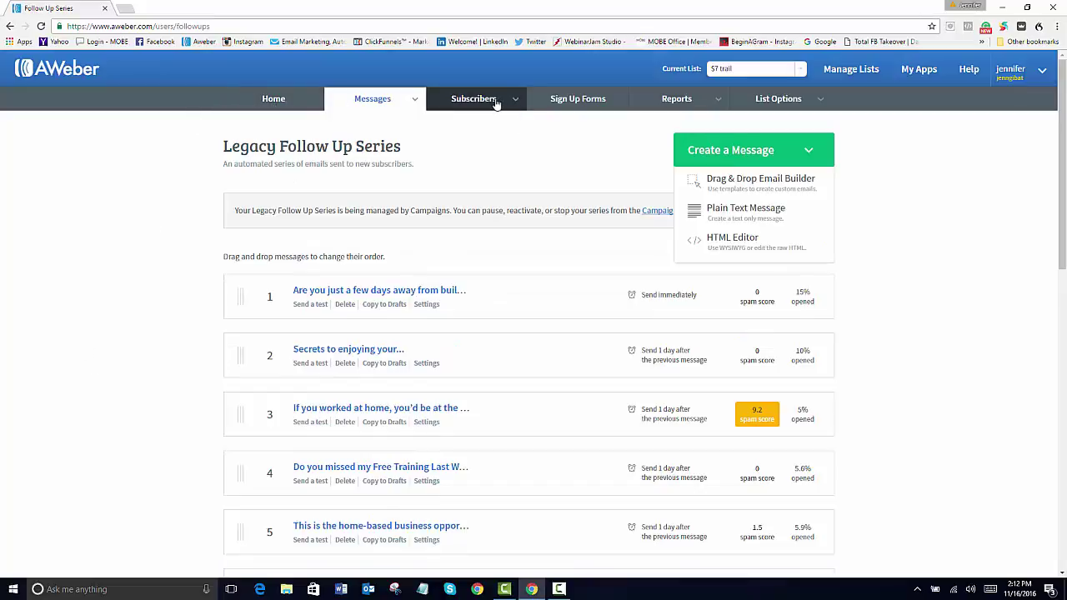
- Go to the Broadcasts page from the Messages menu
{"action": "mouse_move", "coordinate": [496, 102]}
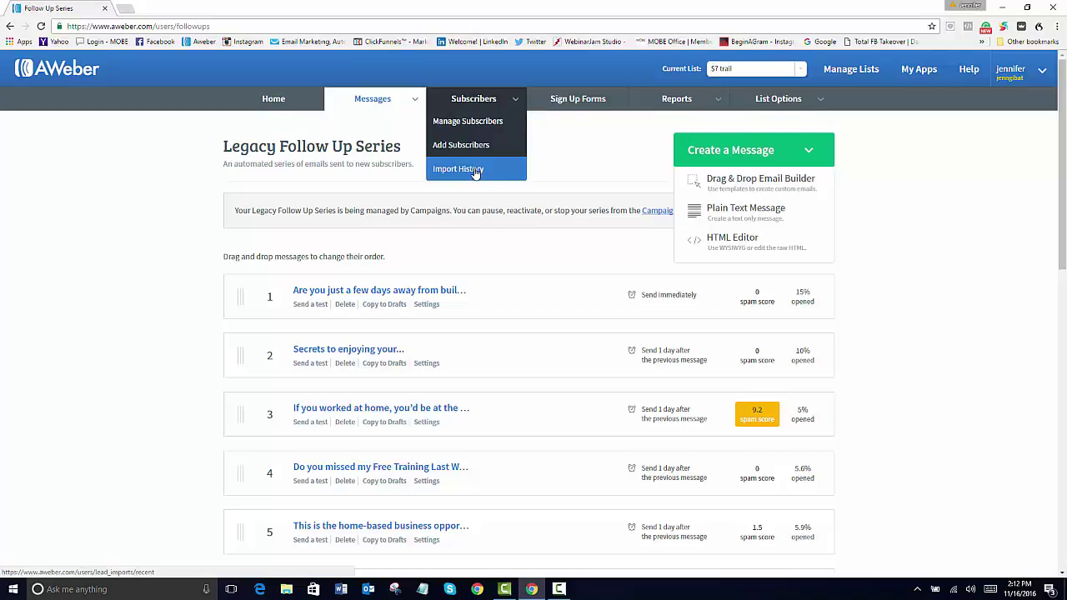
{"action": "mouse_move", "coordinate": [375, 102]}
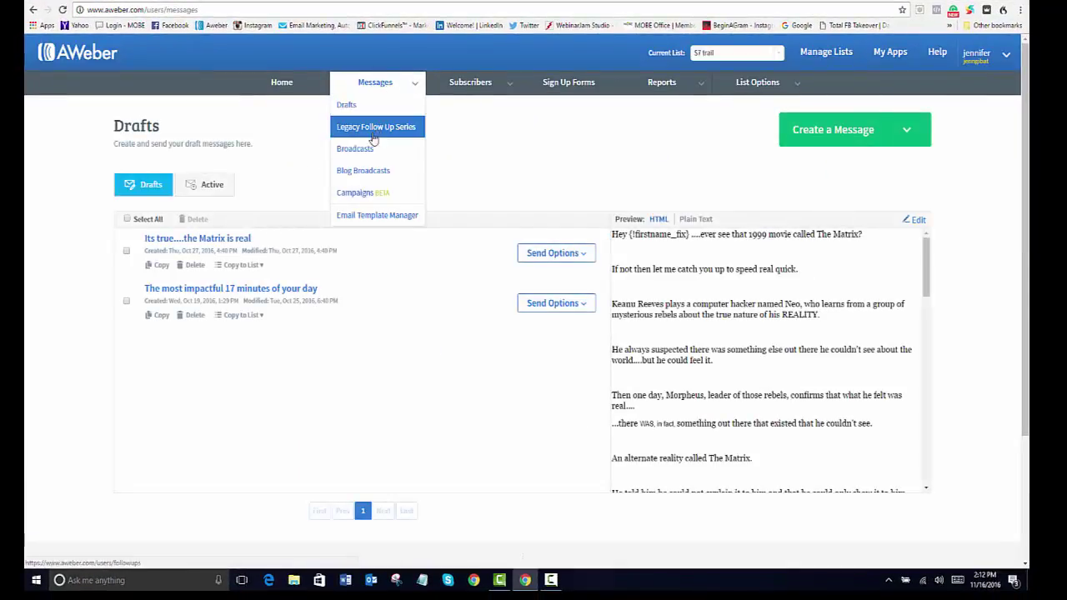
{"action": "left_click", "coordinate": [367, 158]}
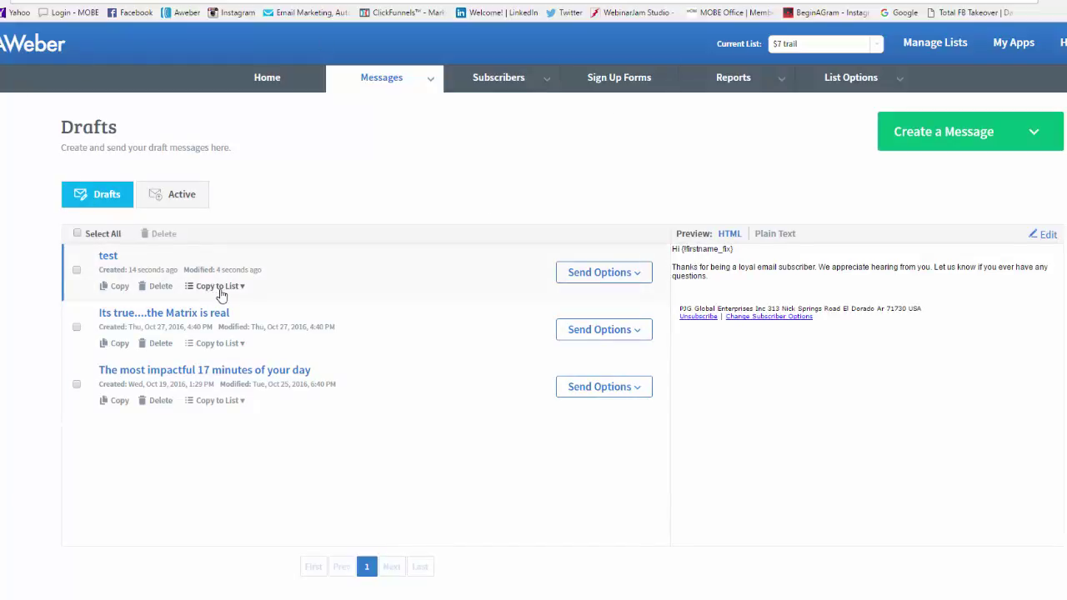
- Open broadcast scheduling for the test draft, keep sending to all subscribers, then close the settings
{"action": "left_click", "coordinate": [607, 279]}
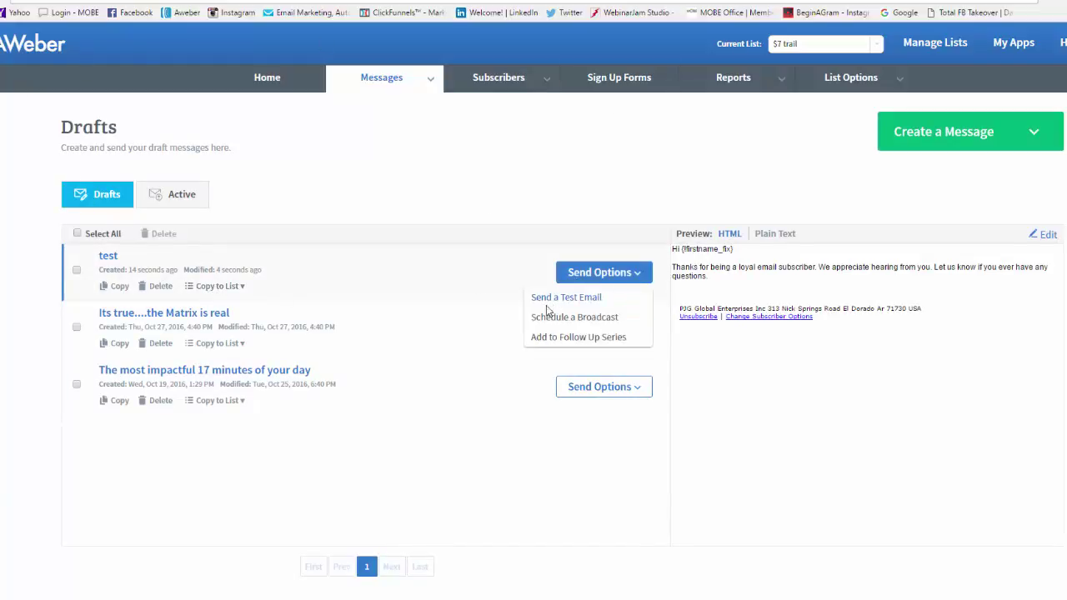
{"action": "left_click", "coordinate": [593, 321]}
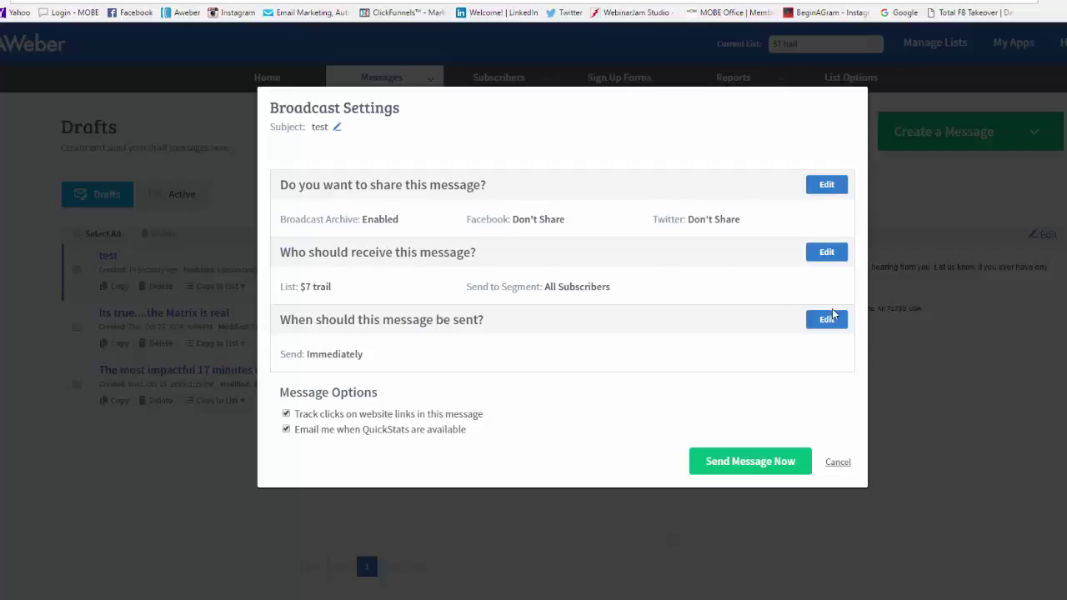
{"action": "left_click", "coordinate": [827, 255]}
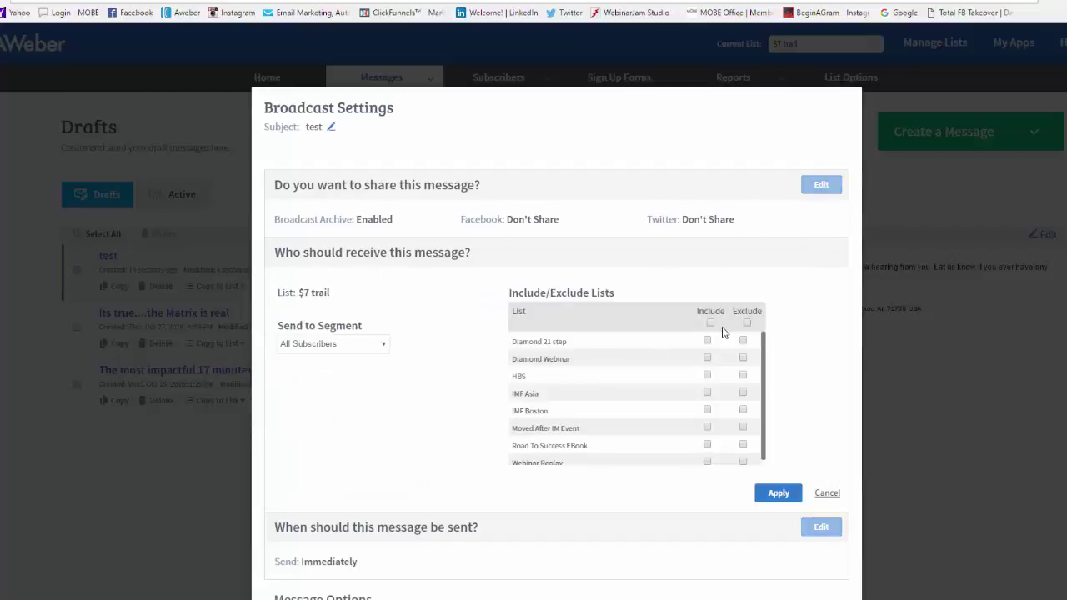
{"action": "scroll", "coordinate": [722, 333], "scroll_direction": "down", "scroll_amount": 2}
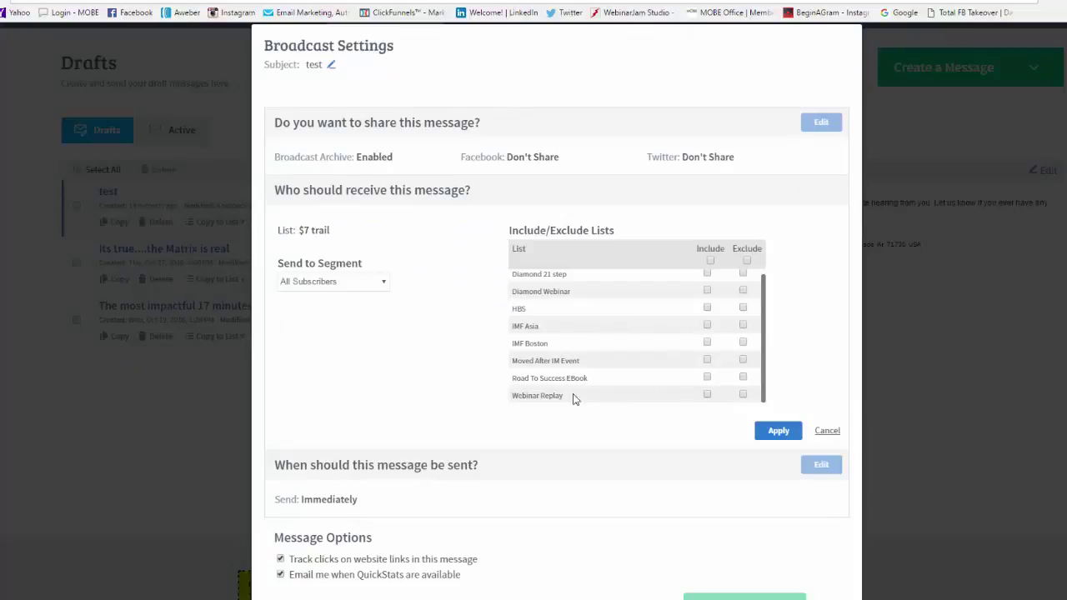
{"action": "left_click", "coordinate": [377, 284]}
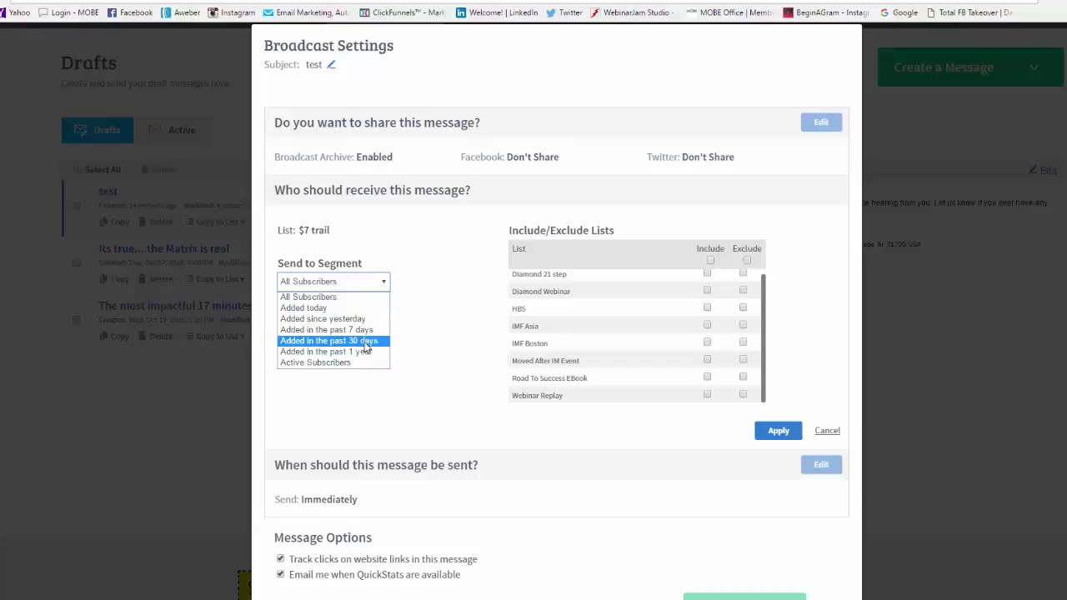
{"action": "left_click", "coordinate": [442, 310]}
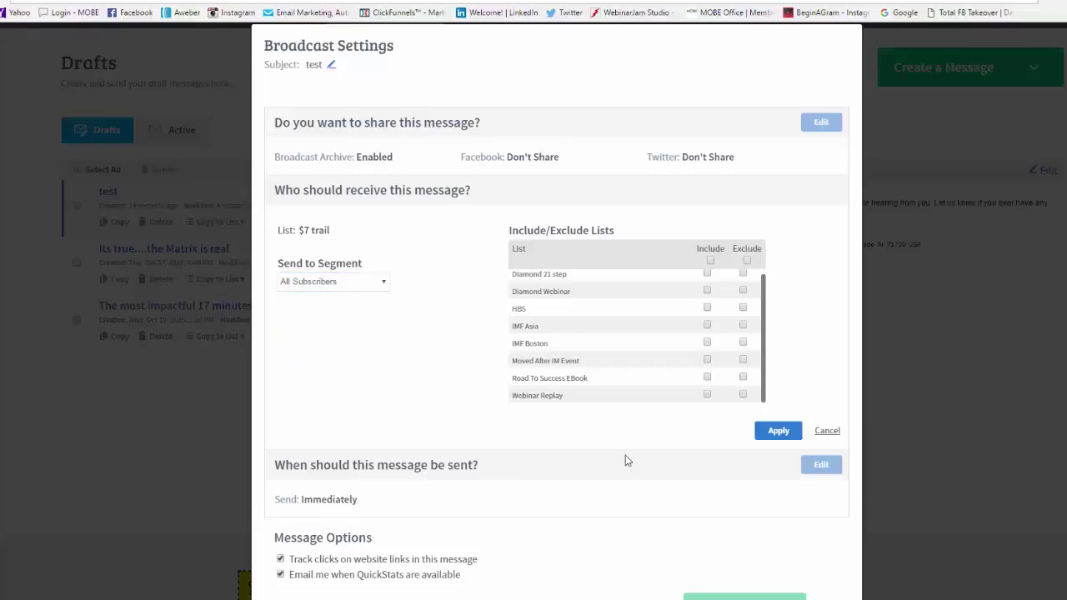
{"action": "scroll", "coordinate": [368, 433], "scroll_direction": "down", "scroll_amount": 3}
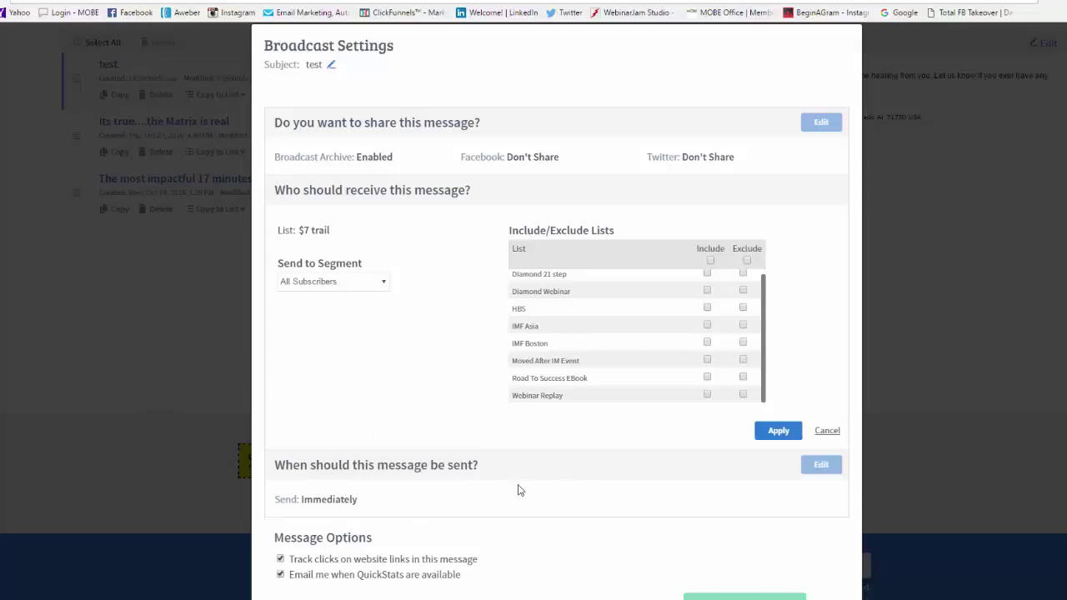
{"action": "scroll", "coordinate": [424, 495], "scroll_direction": "up", "scroll_amount": 1}
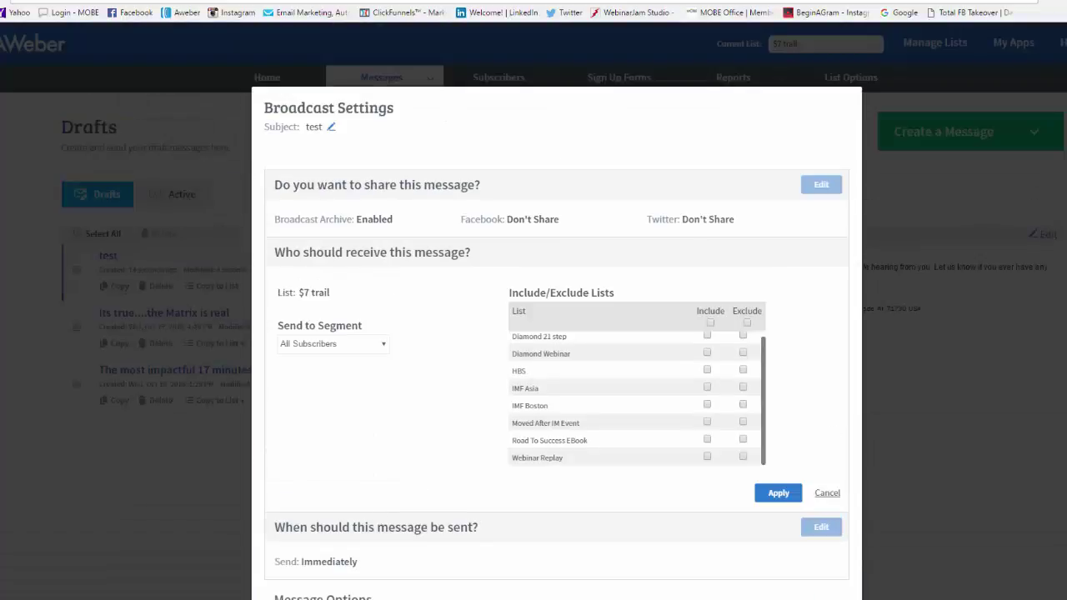
{"action": "left_click", "coordinate": [1057, 414]}
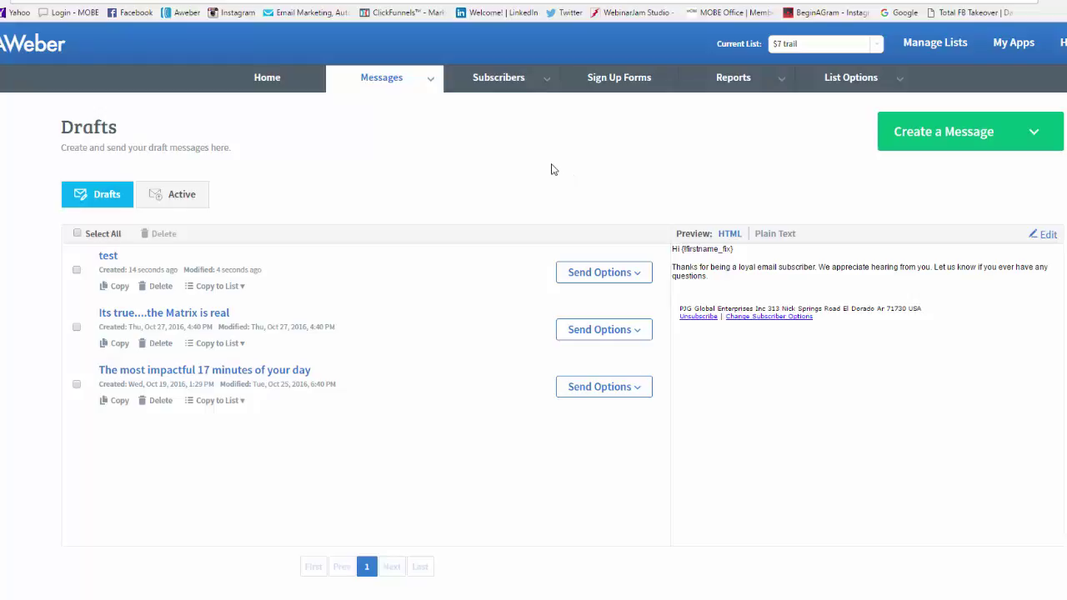
- Review the Home overview: 6,441 subscribers, the first broadcast's bounced count, and list stats
{"action": "left_click", "coordinate": [282, 87]}
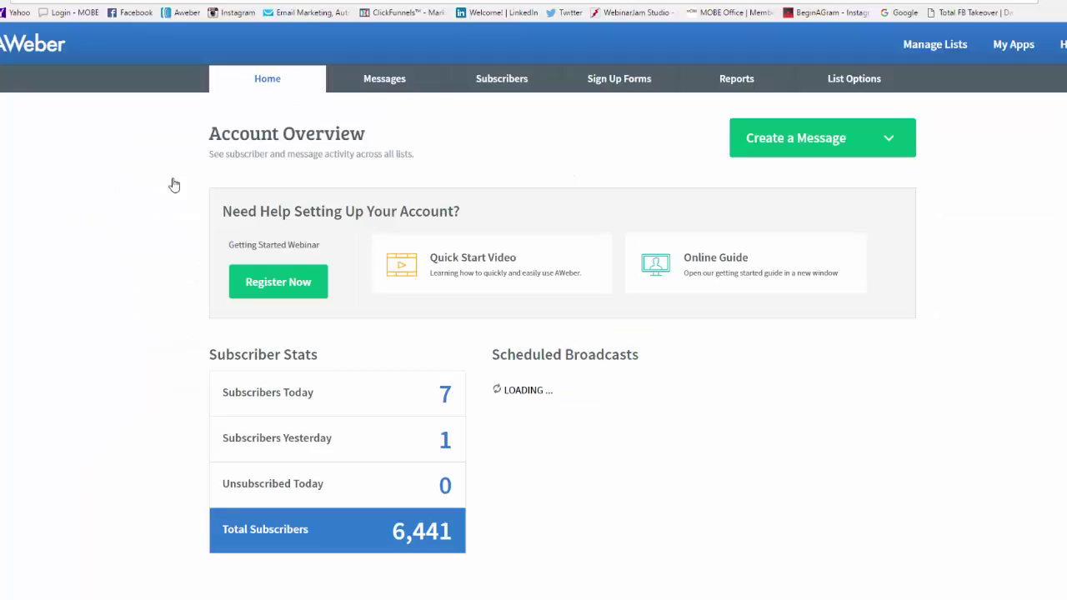
{"action": "scroll", "coordinate": [164, 274], "scroll_direction": "down", "scroll_amount": 5}
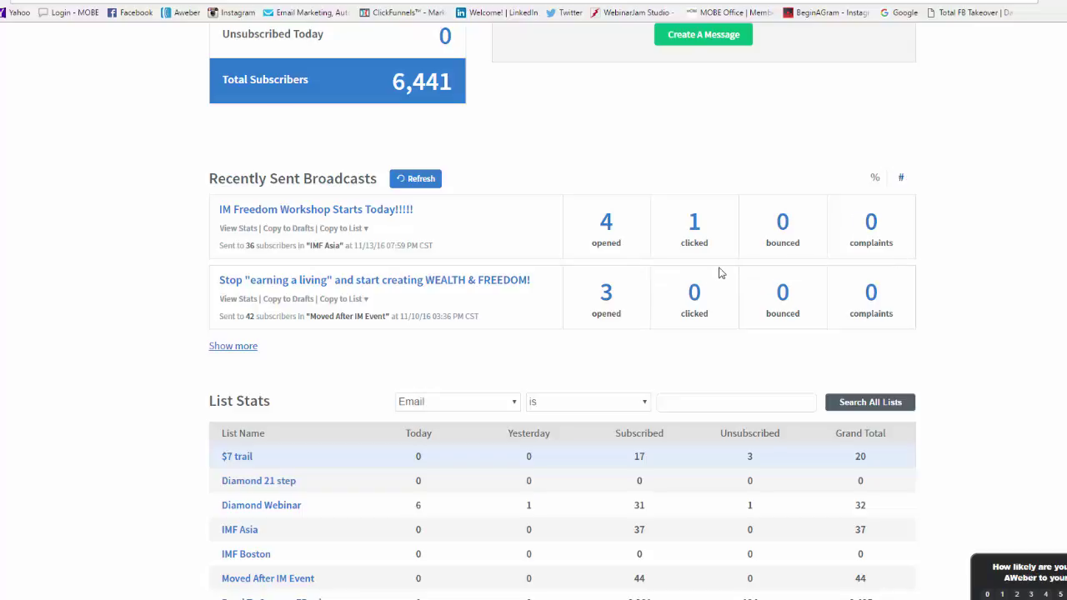
{"action": "double_click", "coordinate": [807, 241]}
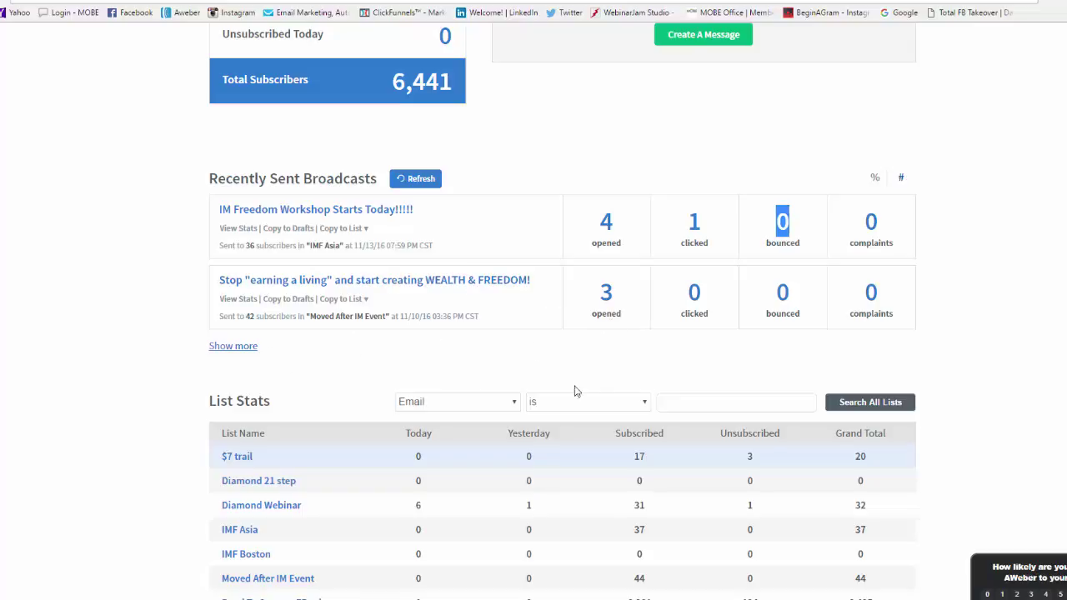
{"action": "scroll", "coordinate": [1023, 353], "scroll_direction": "down", "scroll_amount": 4}
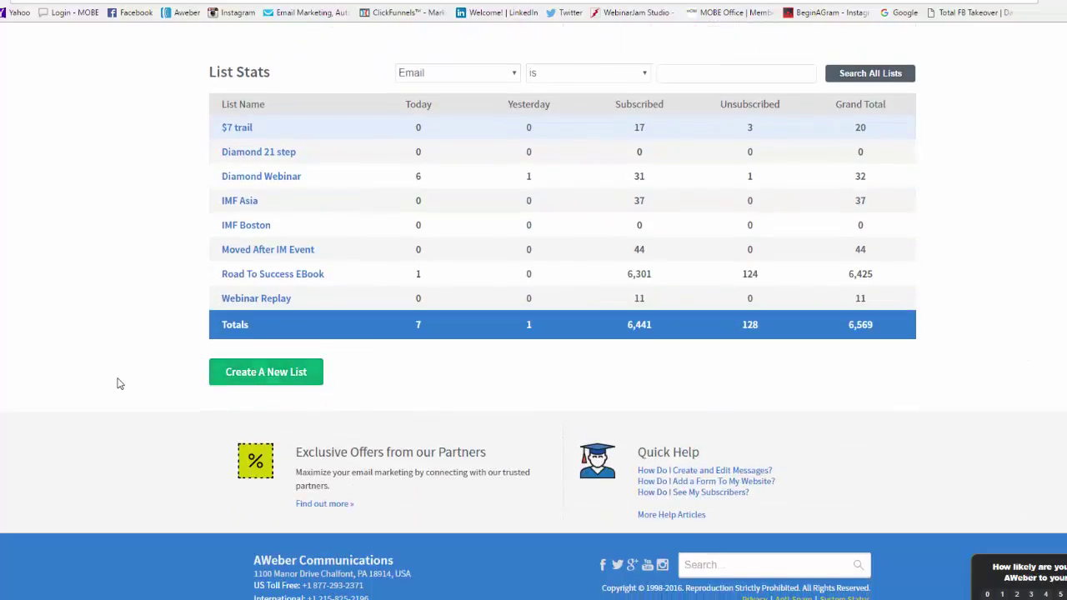
{"action": "scroll", "coordinate": [118, 383], "scroll_direction": "up", "scroll_amount": 9}
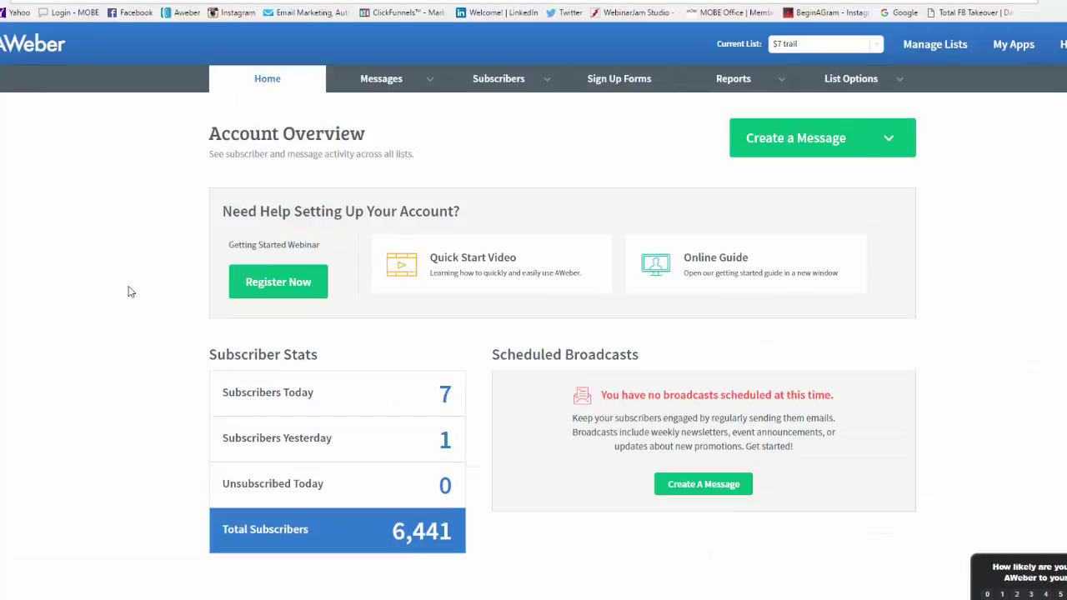
- Start a new form from the Sign Up Forms area
{"action": "left_click", "coordinate": [641, 88]}
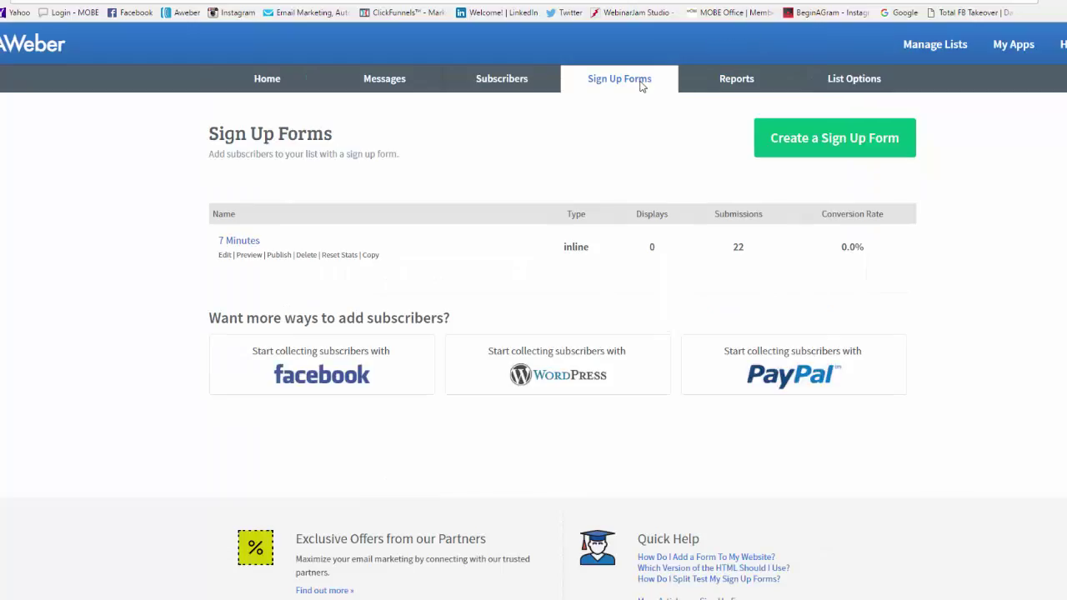
{"action": "left_click", "coordinate": [861, 147]}
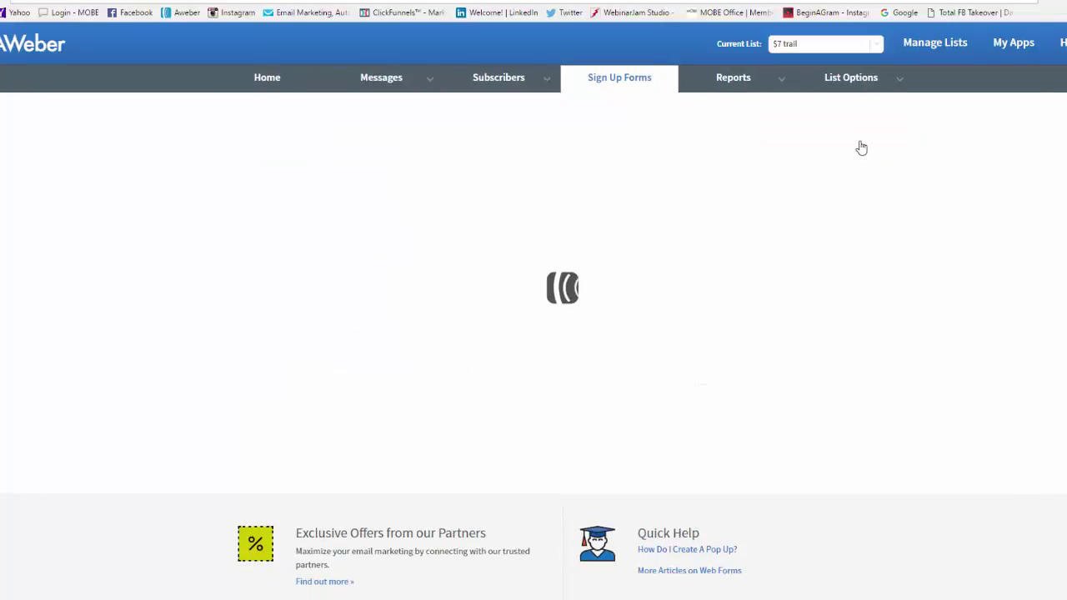
{"action": "scroll", "coordinate": [471, 233], "scroll_direction": "down", "scroll_amount": 3}
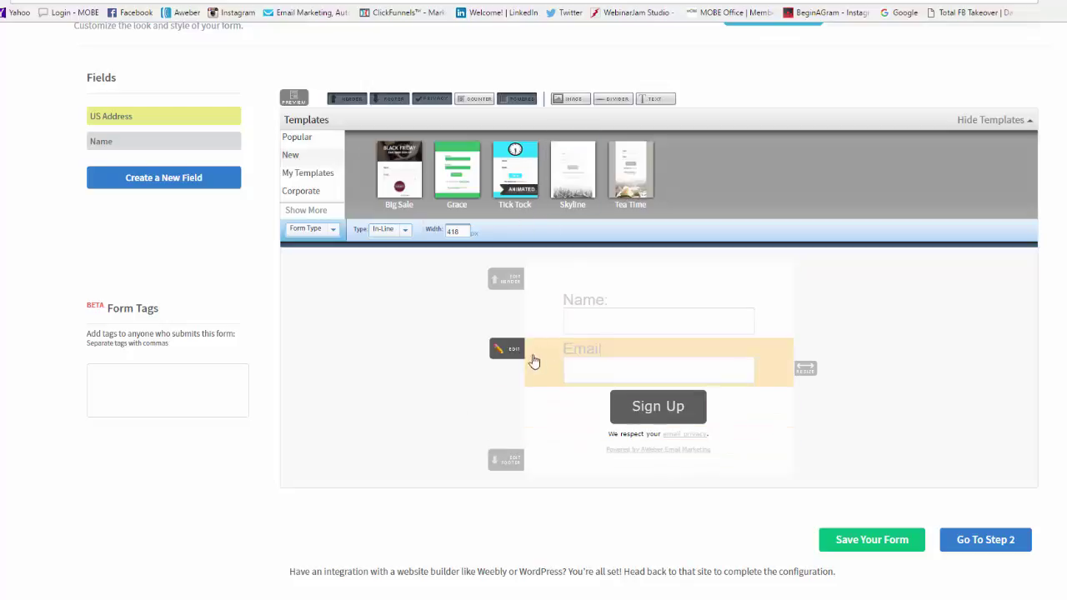
- Leave the Email field unchanged, discard a new custom field, and save the Name/Email form
{"action": "left_click", "coordinate": [508, 353]}
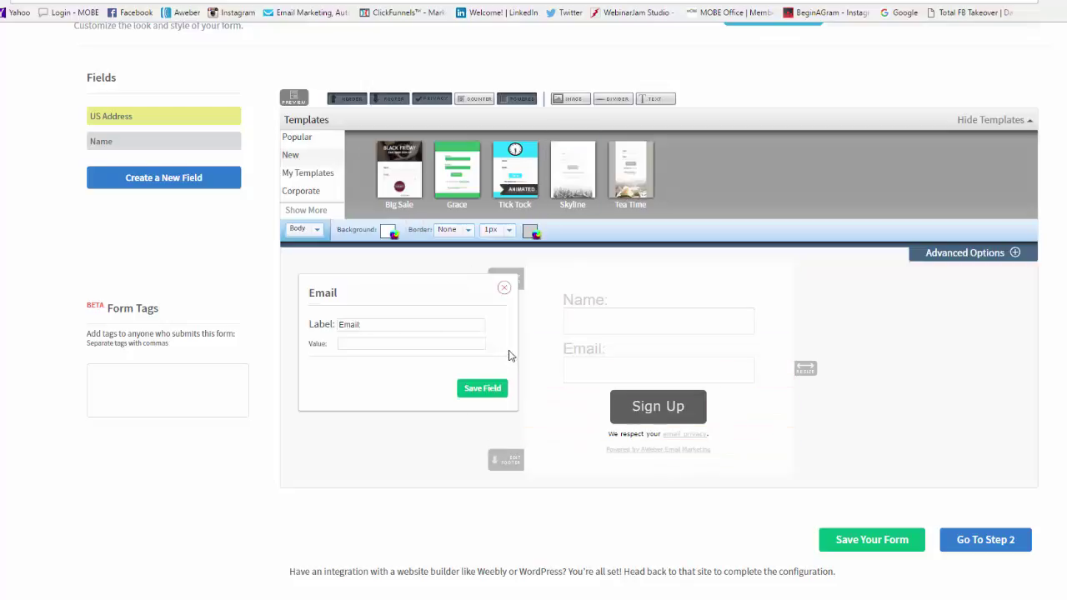
{"action": "left_click", "coordinate": [503, 287]}
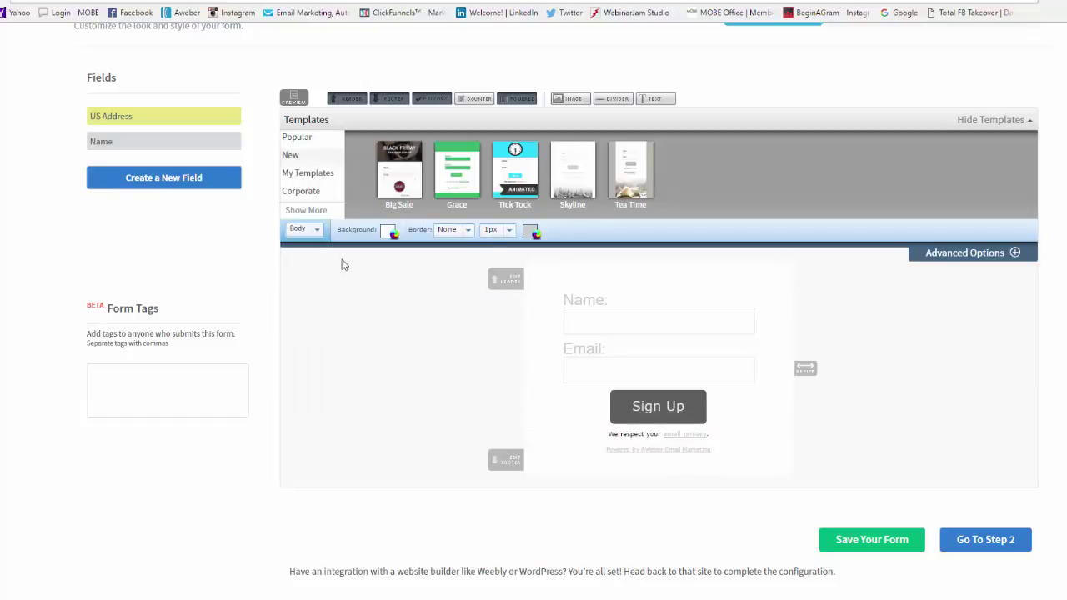
{"action": "left_click", "coordinate": [155, 181]}
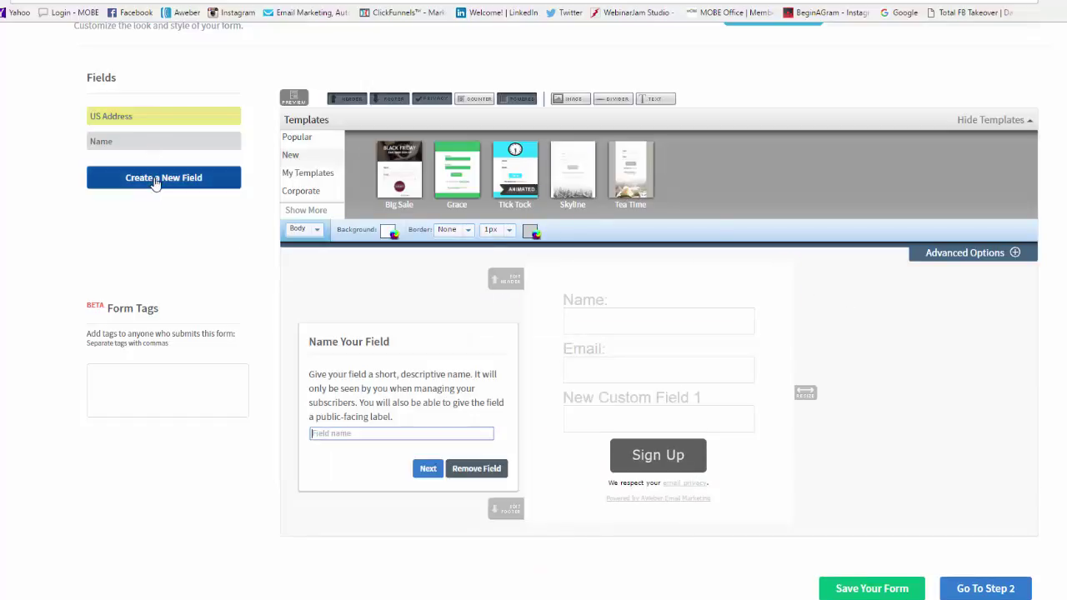
{"action": "left_click", "coordinate": [472, 472]}
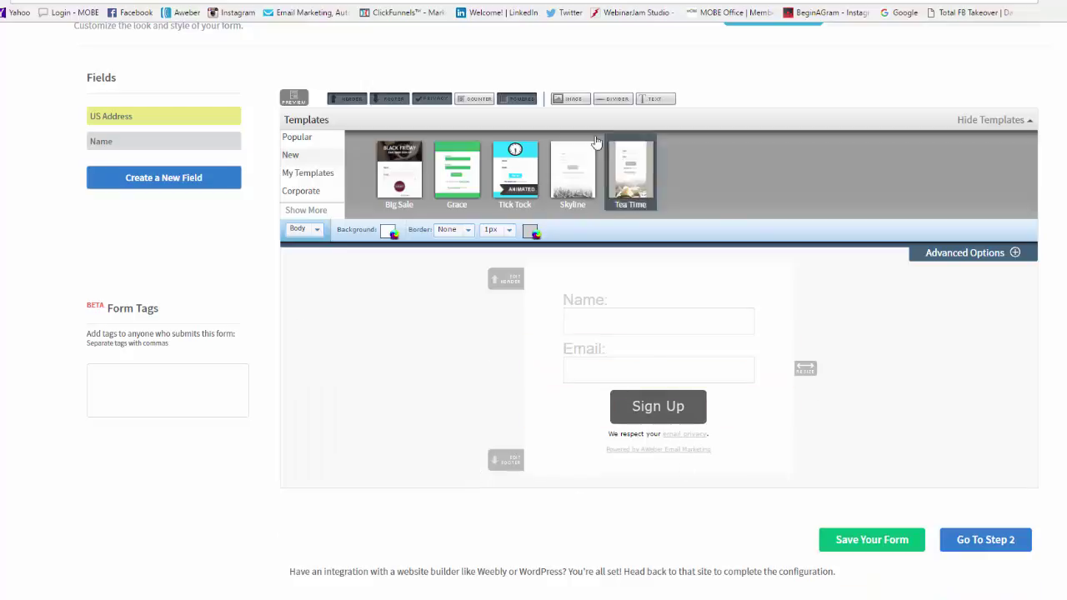
{"action": "left_click", "coordinate": [892, 543]}
{"action": "scroll", "coordinate": [899, 546], "scroll_direction": "down", "scroll_amount": 4}
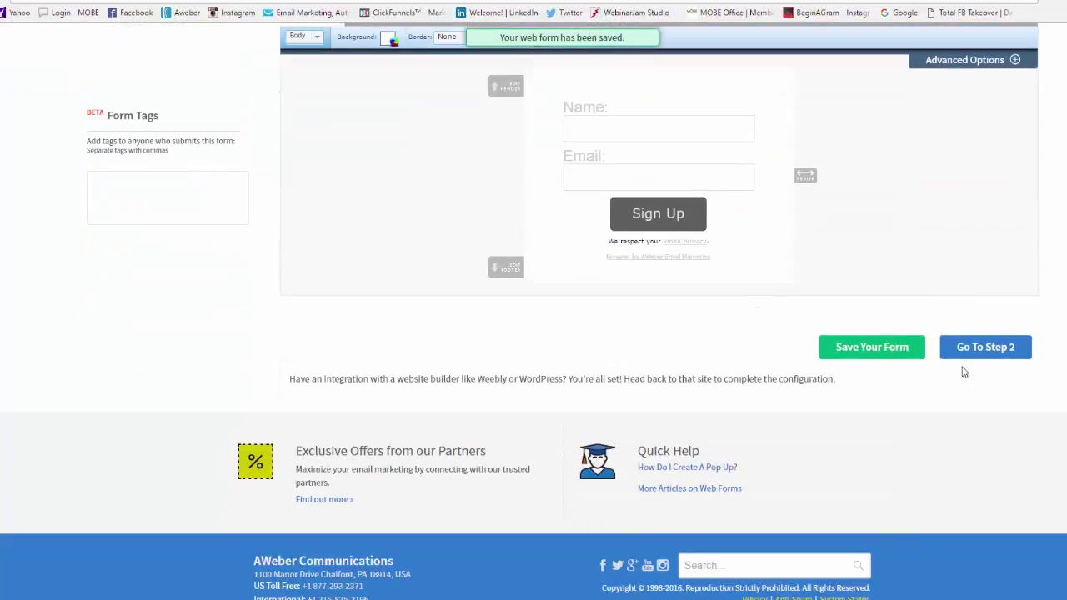
- Advance the form through Step 2 to the Publish step and choose I Will Install My Form
{"action": "left_click", "coordinate": [997, 350]}
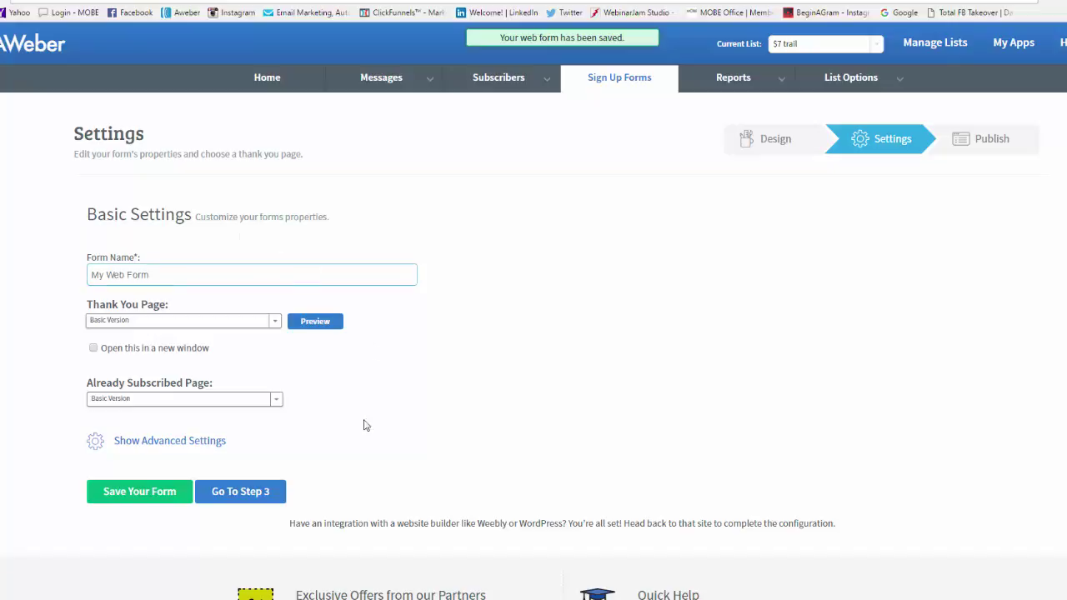
{"action": "left_click", "coordinate": [270, 500]}
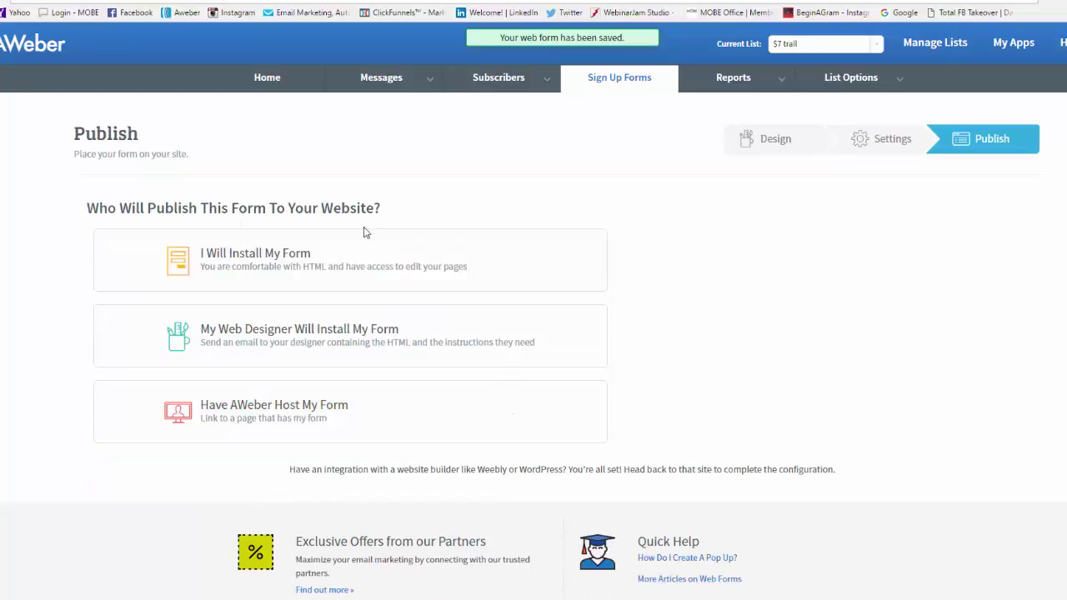
{"action": "left_click", "coordinate": [278, 264]}
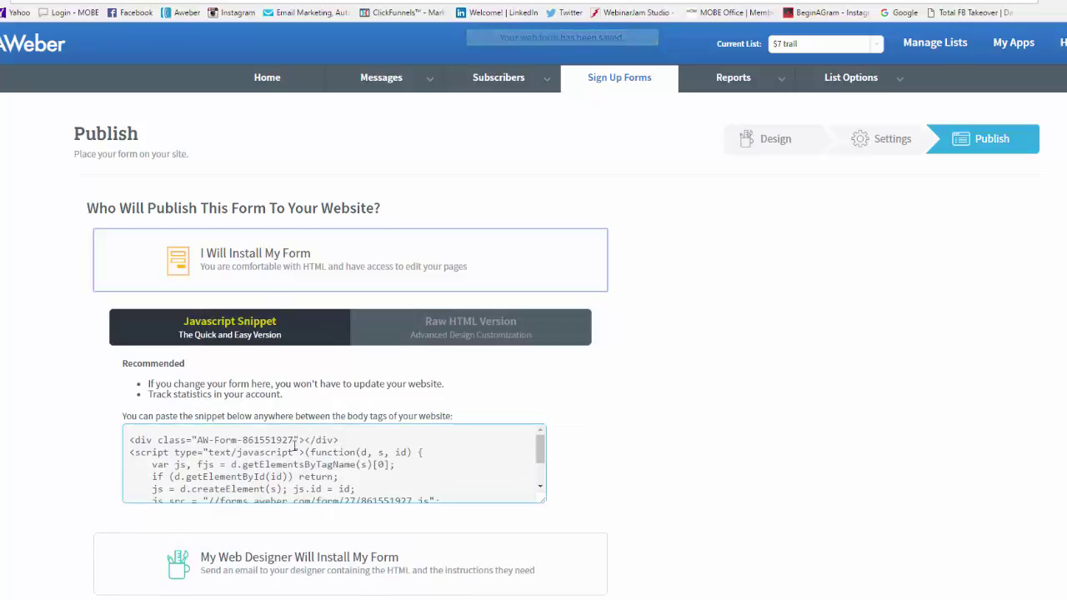
{"action": "scroll", "coordinate": [253, 448], "scroll_direction": "down", "scroll_amount": 3}
{"action": "scroll", "coordinate": [254, 392], "scroll_direction": "up", "scroll_amount": 3}
- Display the Raw HTML Version of the form code and select it for copying
{"action": "left_click", "coordinate": [515, 273]}
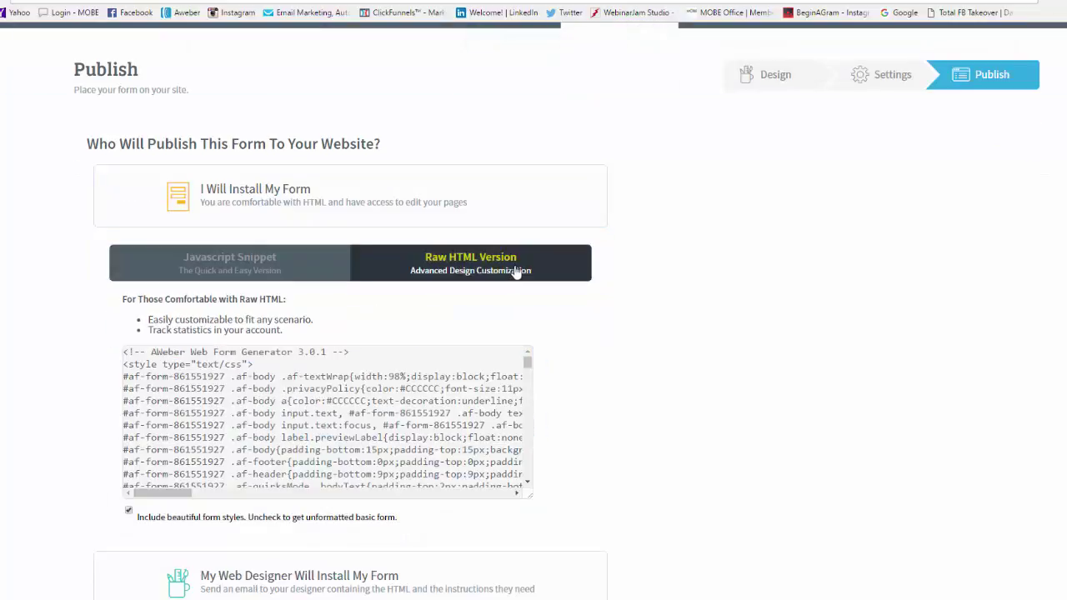
{"action": "scroll", "coordinate": [263, 385], "scroll_direction": "down", "scroll_amount": 5}
{"action": "scroll", "coordinate": [264, 385], "scroll_direction": "down", "scroll_amount": 2}
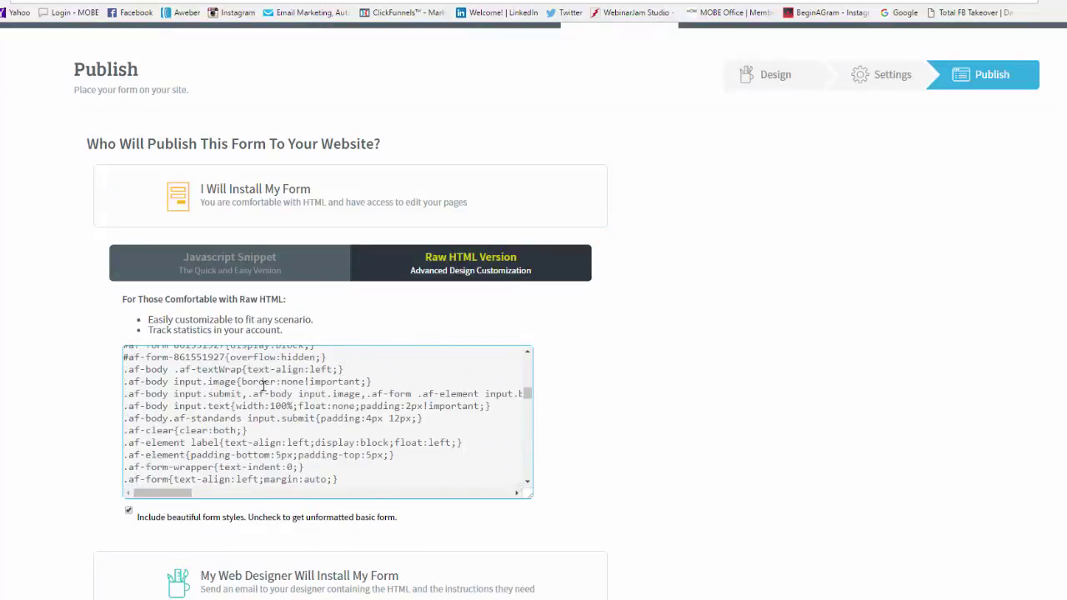
{"action": "scroll", "coordinate": [263, 385], "scroll_direction": "down", "scroll_amount": 3}
{"action": "scroll", "coordinate": [263, 388], "scroll_direction": "up", "scroll_amount": 12}
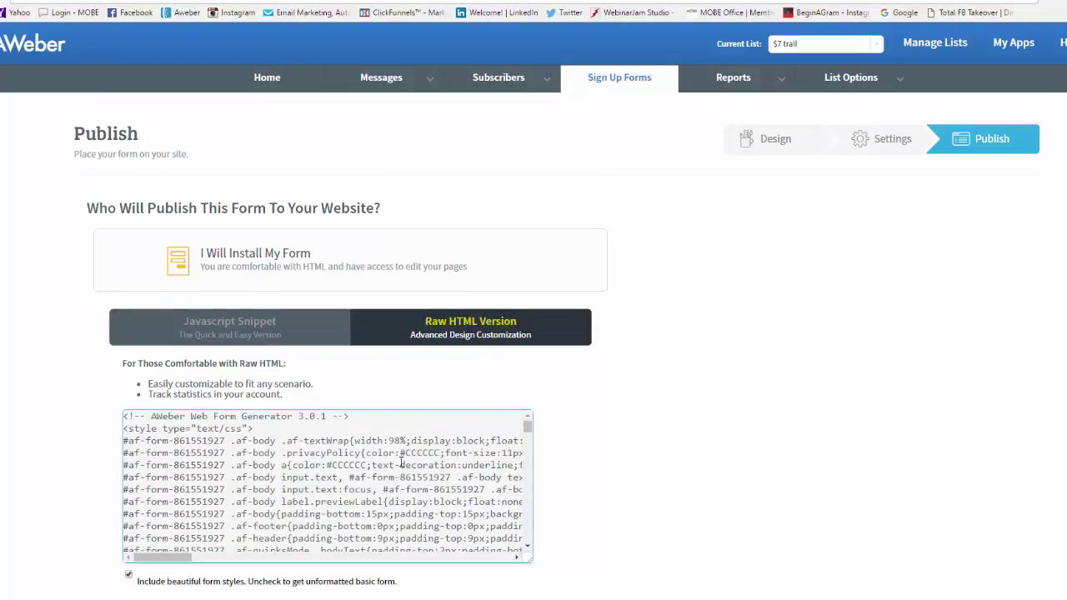
{"action": "scroll", "coordinate": [401, 463], "scroll_direction": "down", "scroll_amount": 2}
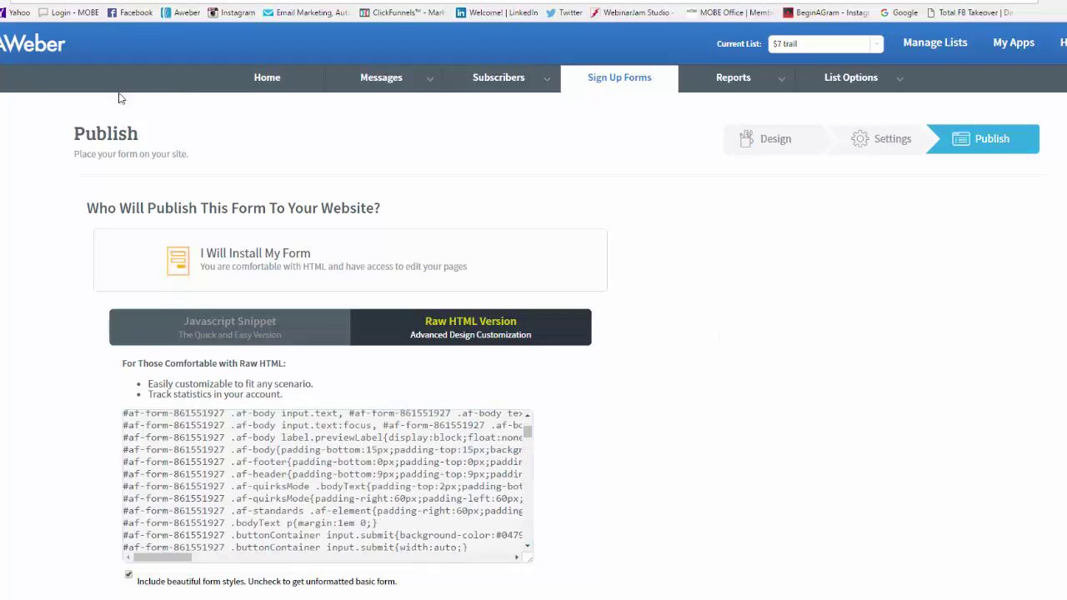
{"action": "scroll", "coordinate": [719, 336], "scroll_direction": "down", "scroll_amount": 3}
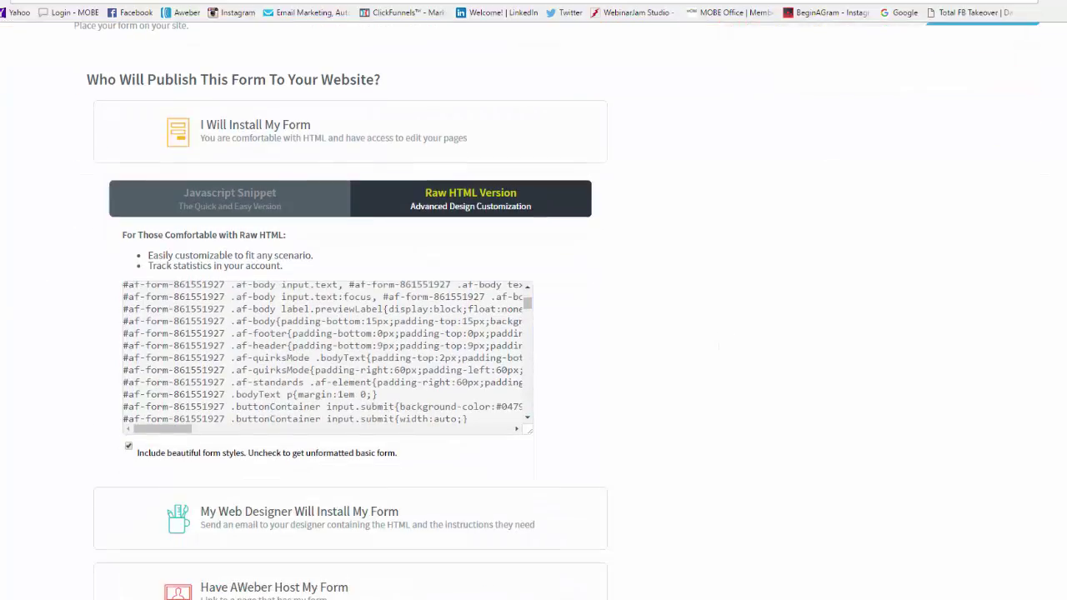
{"action": "scroll", "coordinate": [719, 337], "scroll_direction": "down", "scroll_amount": 3}
{"action": "scroll", "coordinate": [719, 337], "scroll_direction": "up", "scroll_amount": 6}
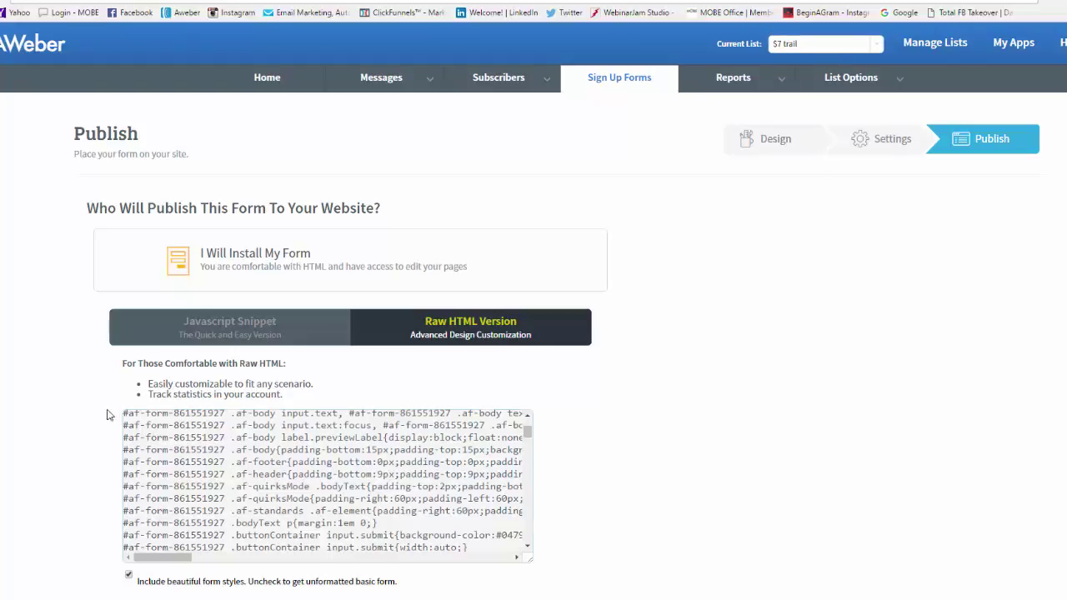
{"action": "left_click", "coordinate": [246, 450]}
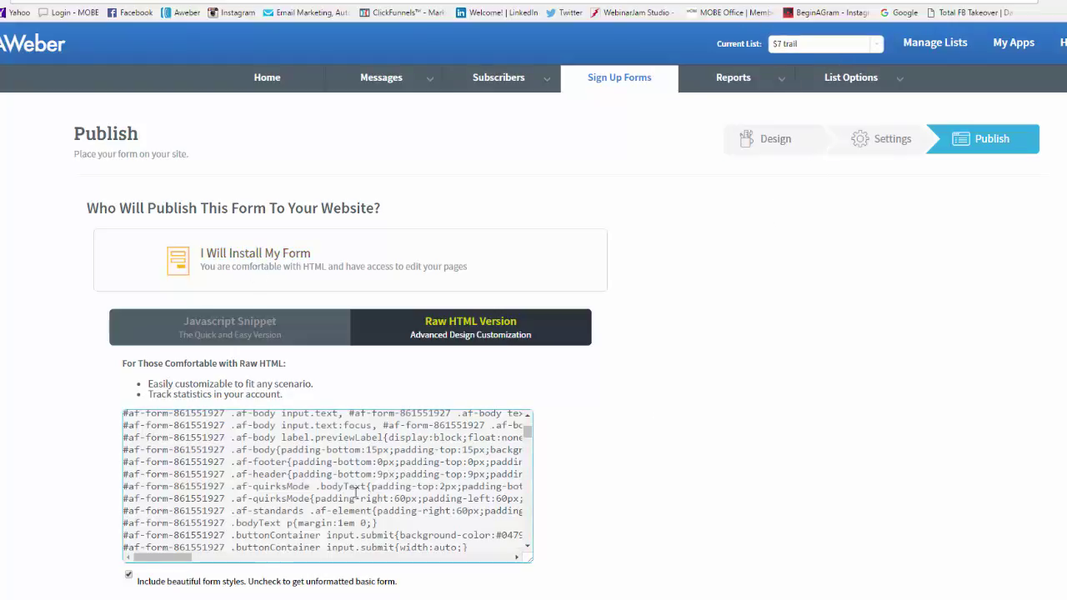